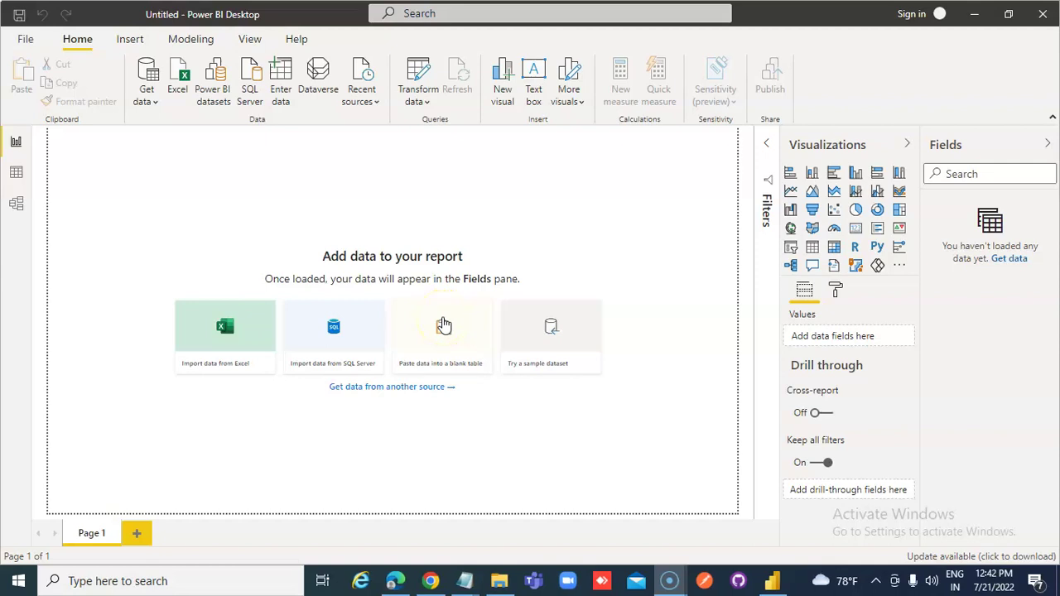
Import DateData.txt from the PowerBIFiles folder as Text/CSV and load it
left_click(156, 103)
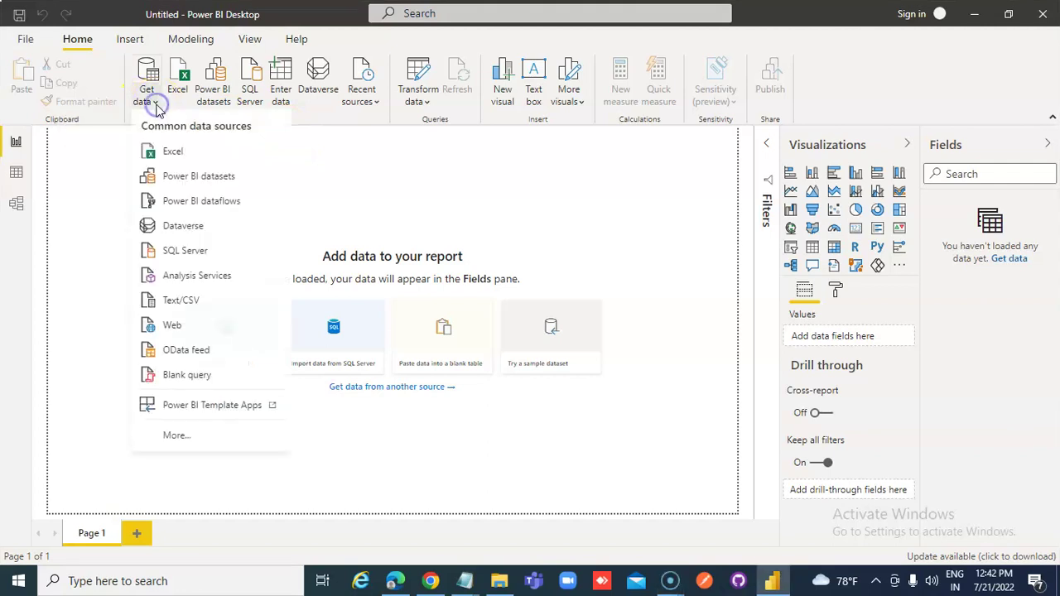
left_click(195, 301)
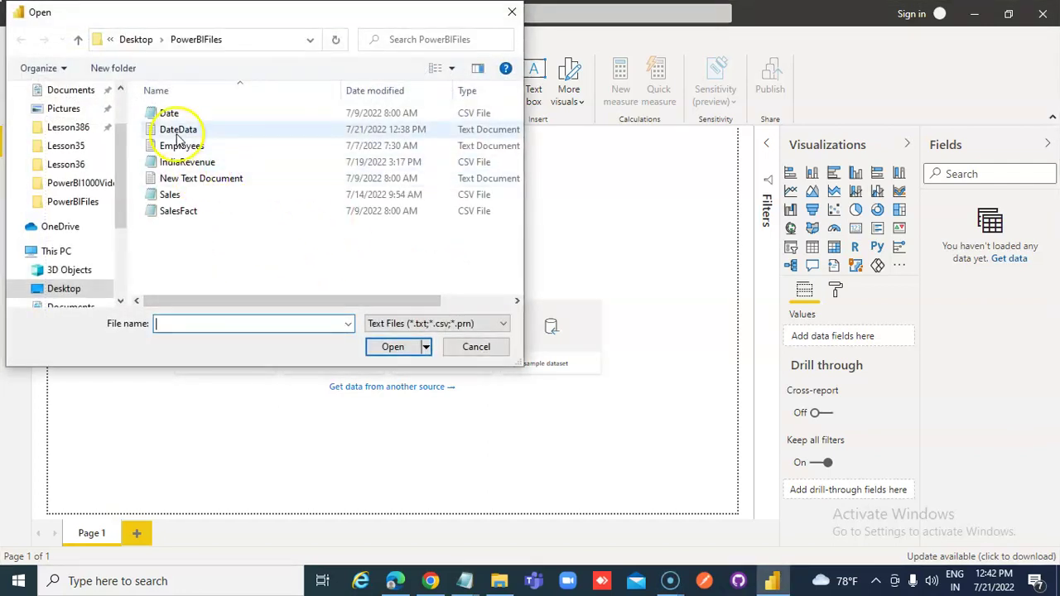
double_click(177, 137)
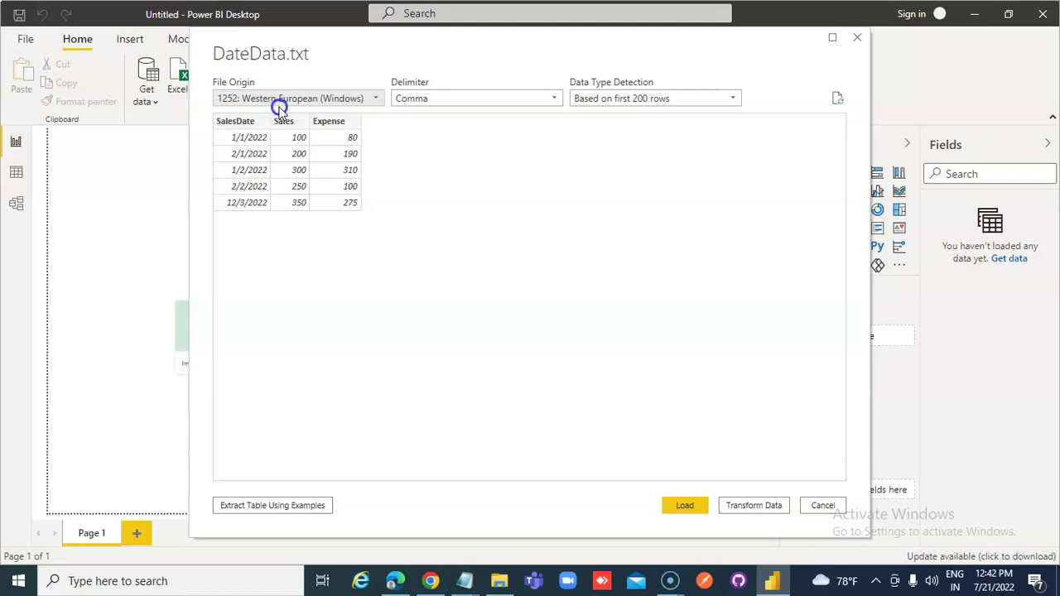
left_click(692, 505)
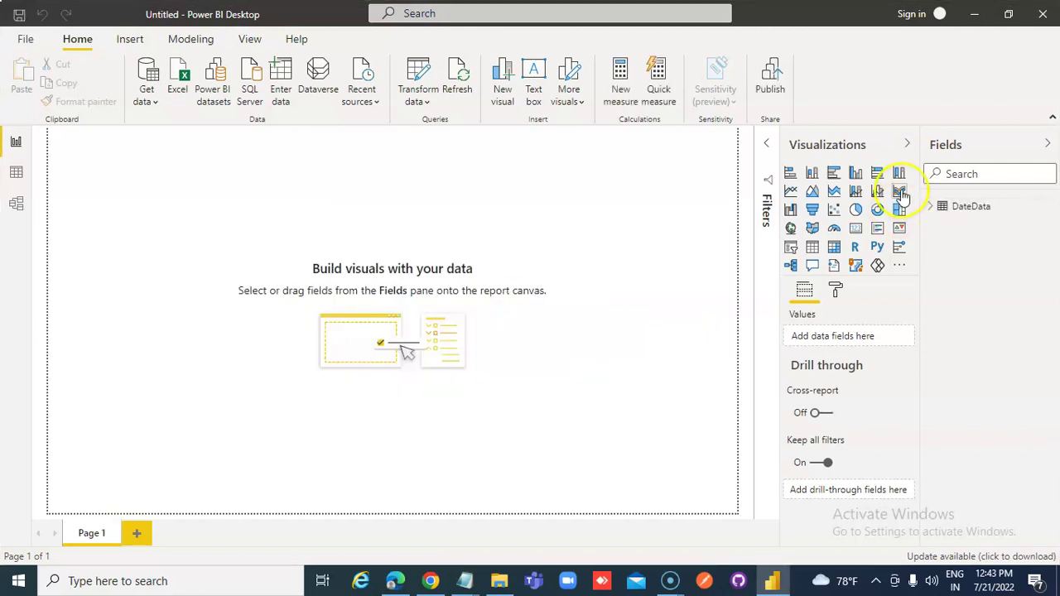
Build a table with Day, Month, Year from the SalesDate hierarchy, plus Sales and Expense
left_click(931, 207)
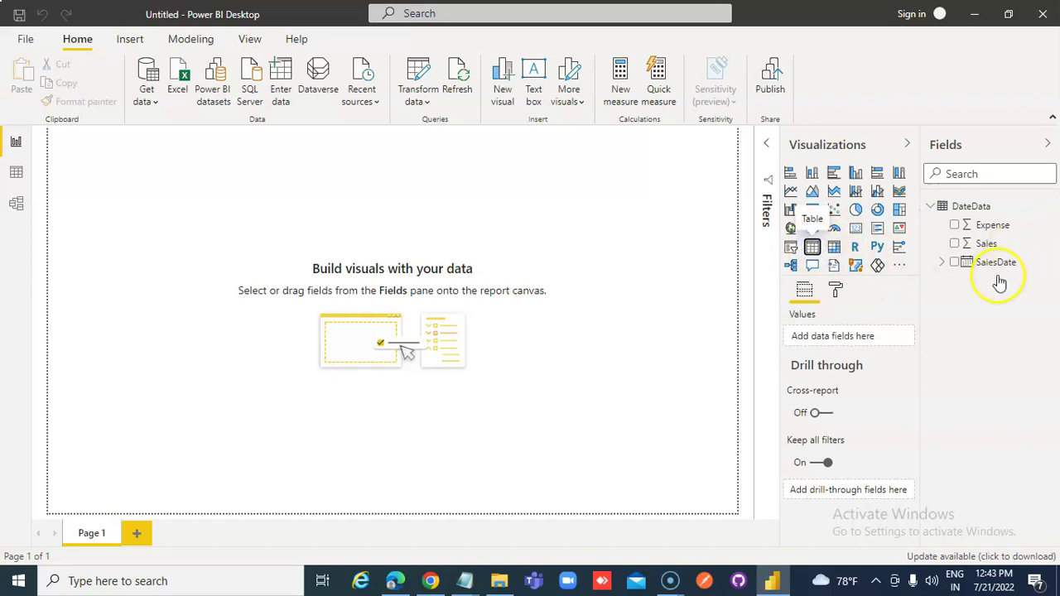
left_click(942, 262)
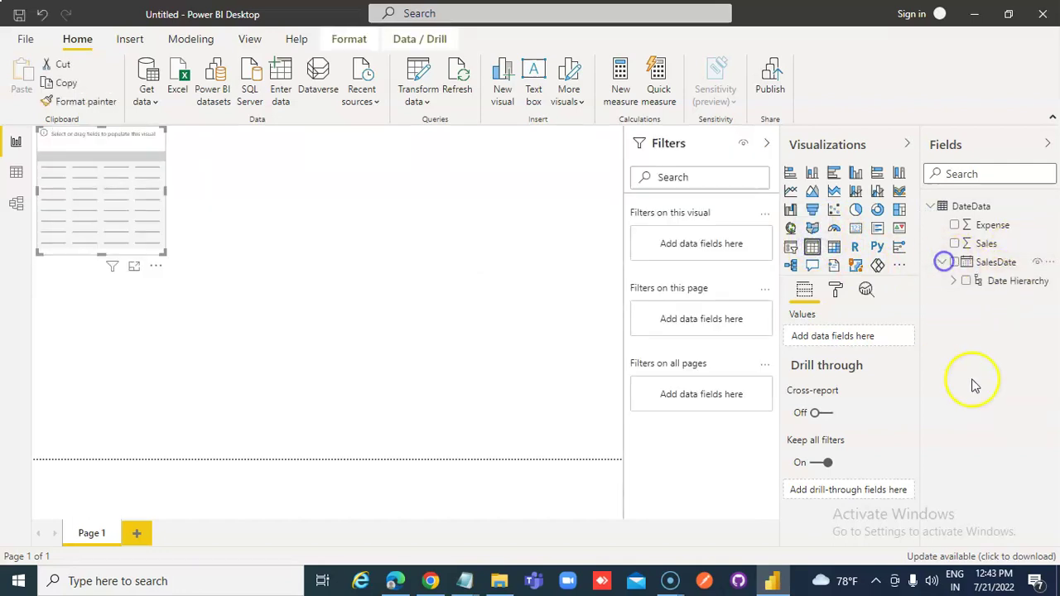
left_click(954, 281)
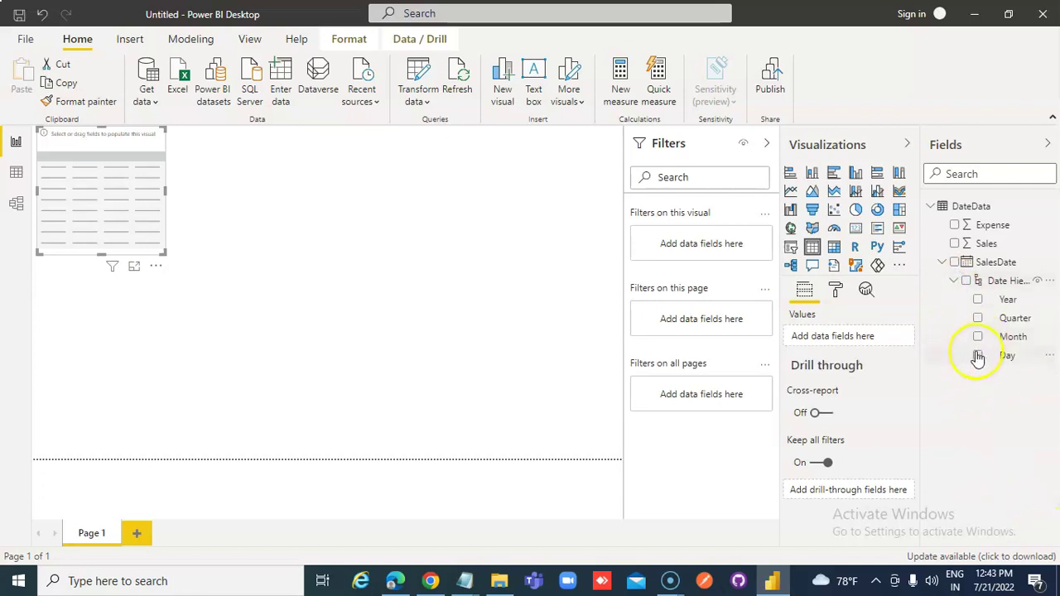
left_click(979, 358)
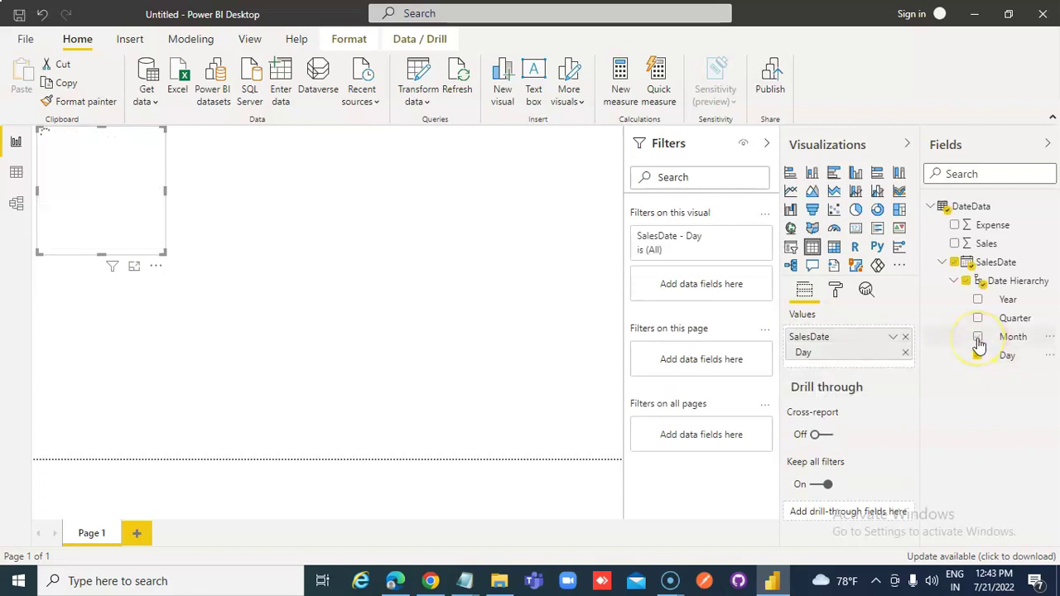
left_click(978, 339)
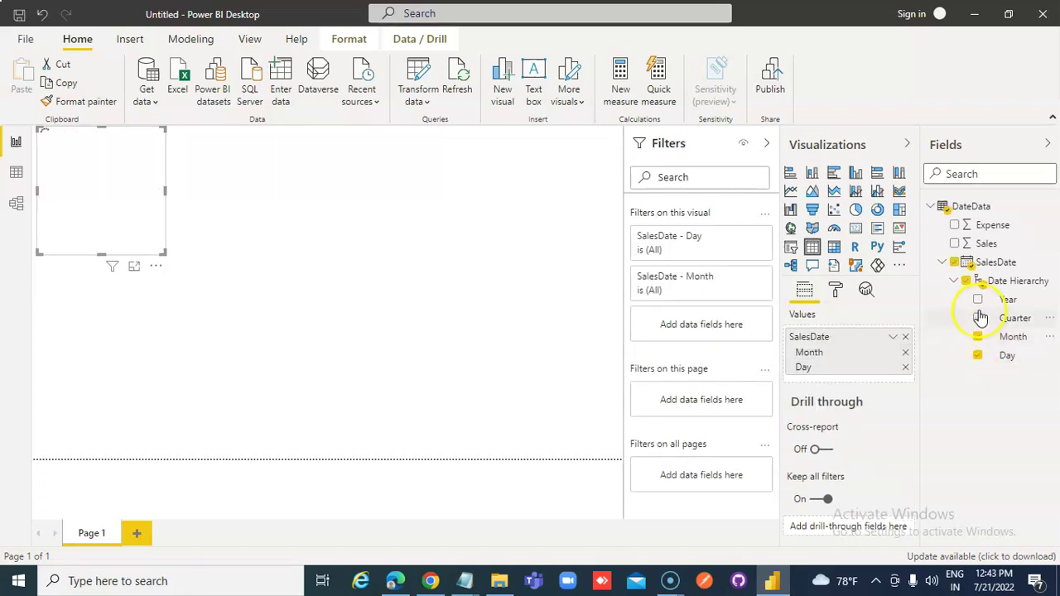
left_click(978, 299)
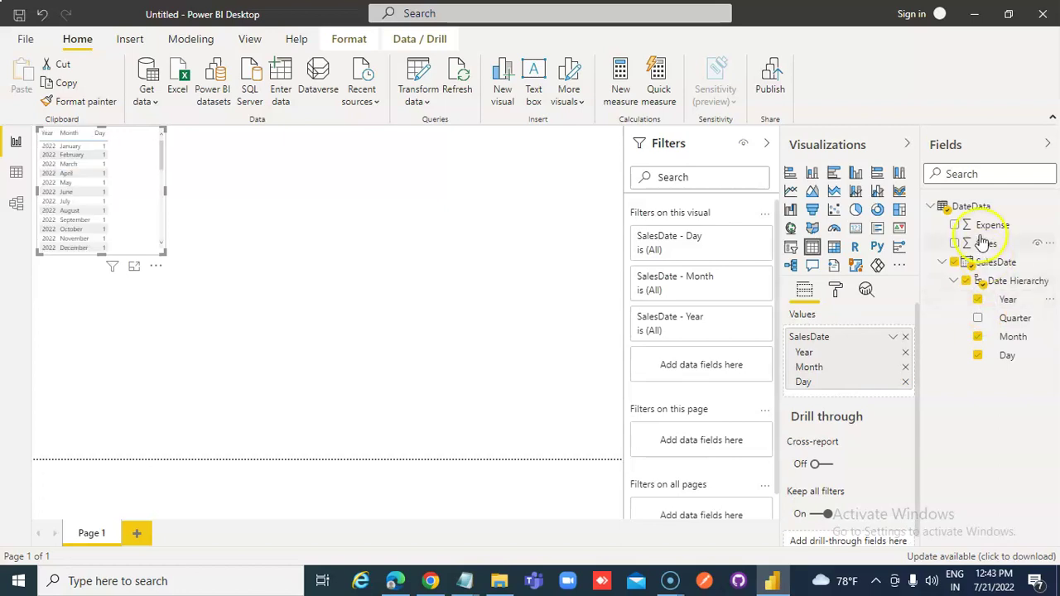
left_click(955, 244)
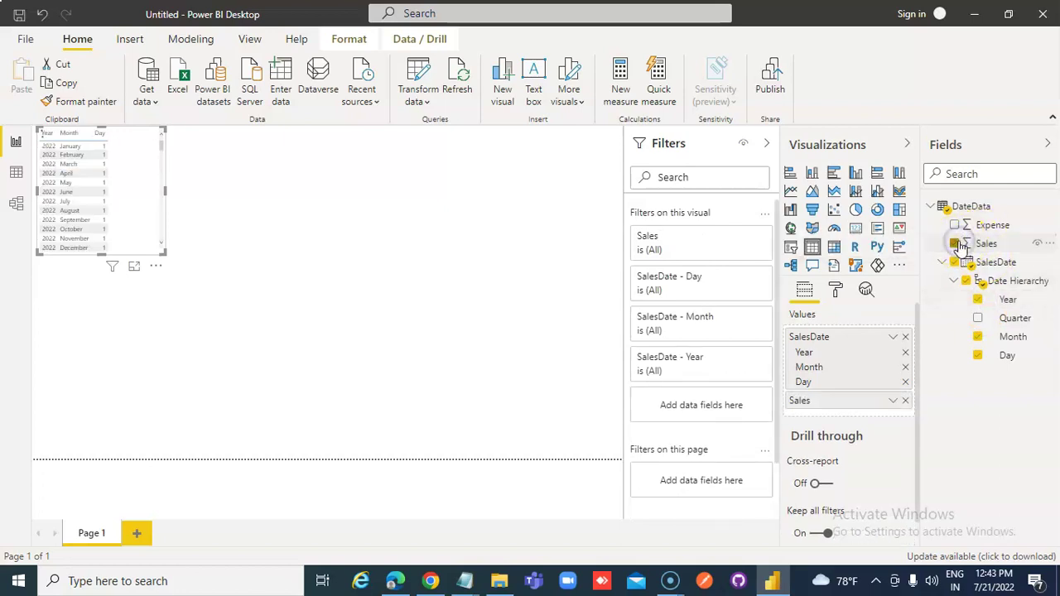
left_click(958, 226)
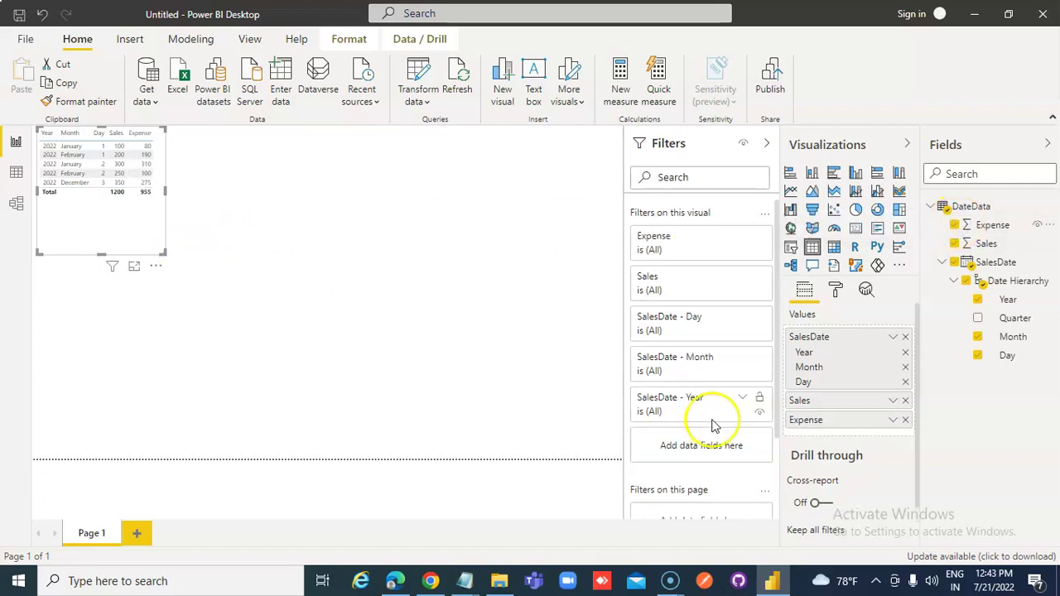
Set the table's Values text size to 20 pt
left_click(836, 292)
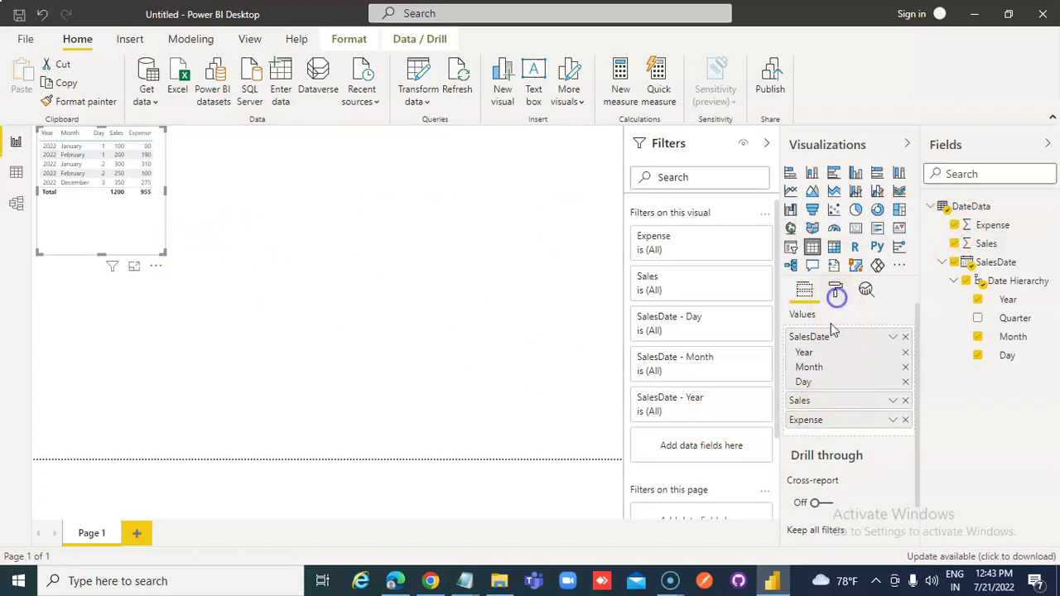
left_click(833, 461)
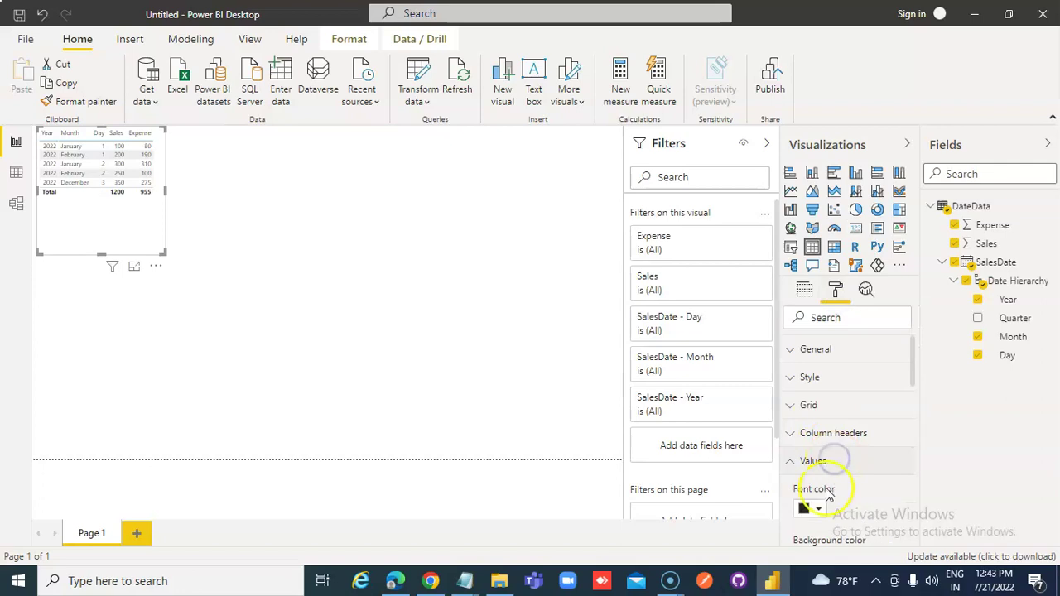
scroll(826, 492, "down", 3)
scroll(825, 493, "down", 3)
scroll(825, 488, "down", 3)
scroll(825, 480, "down", 3)
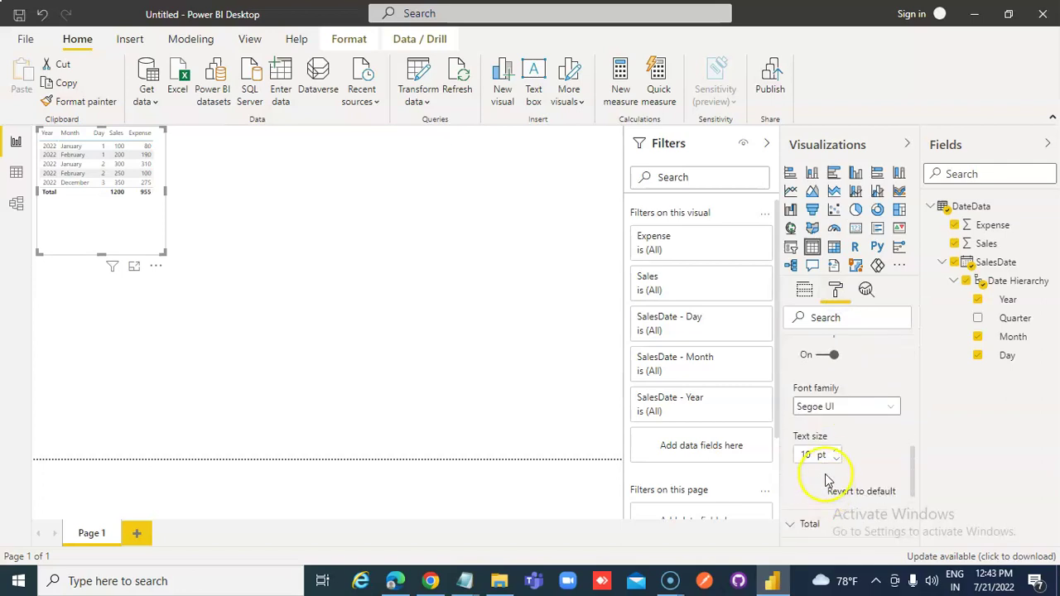
double_click(807, 455)
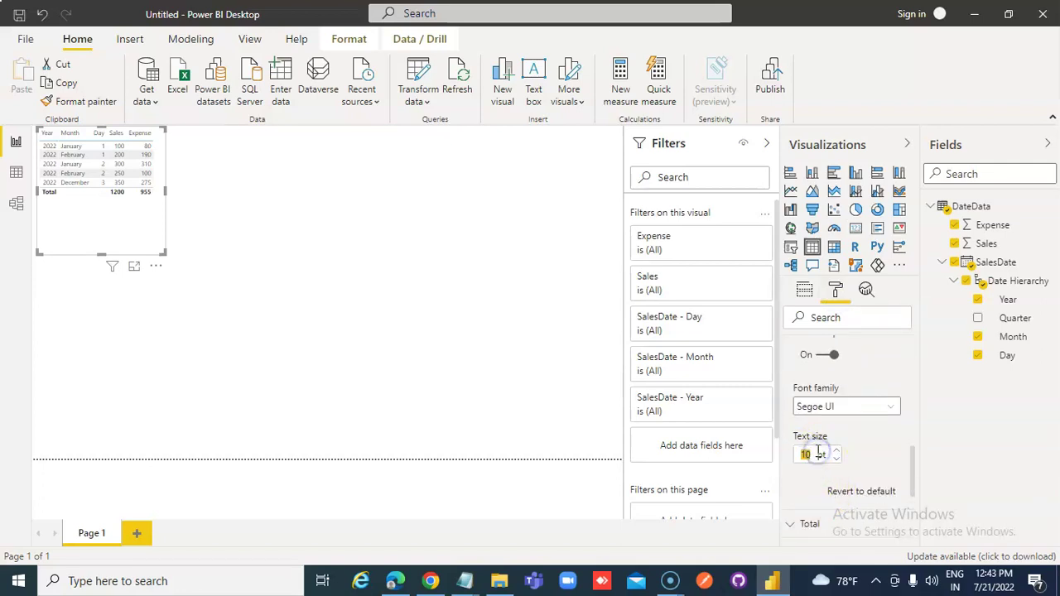
type("20")
left_click(520, 405)
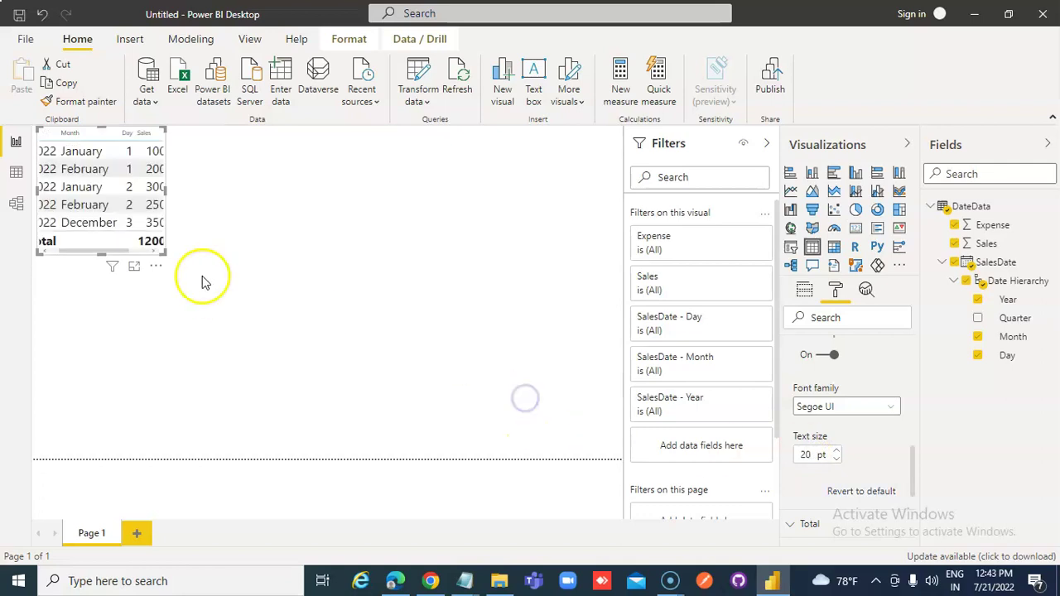
Drag the table visual's corner to enlarge it so all columns show
left_click(166, 254)
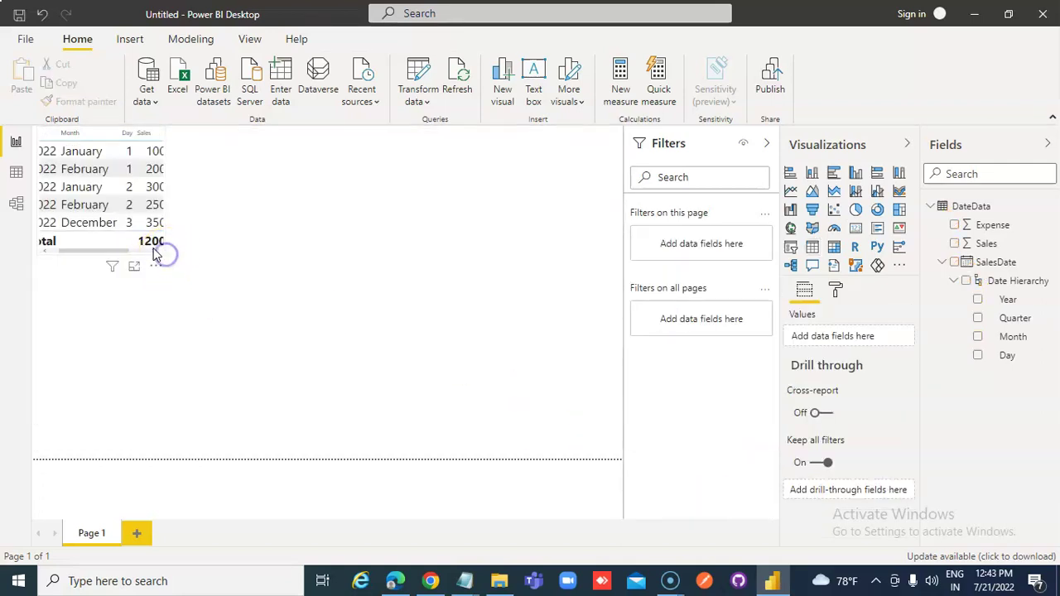
left_click(156, 259)
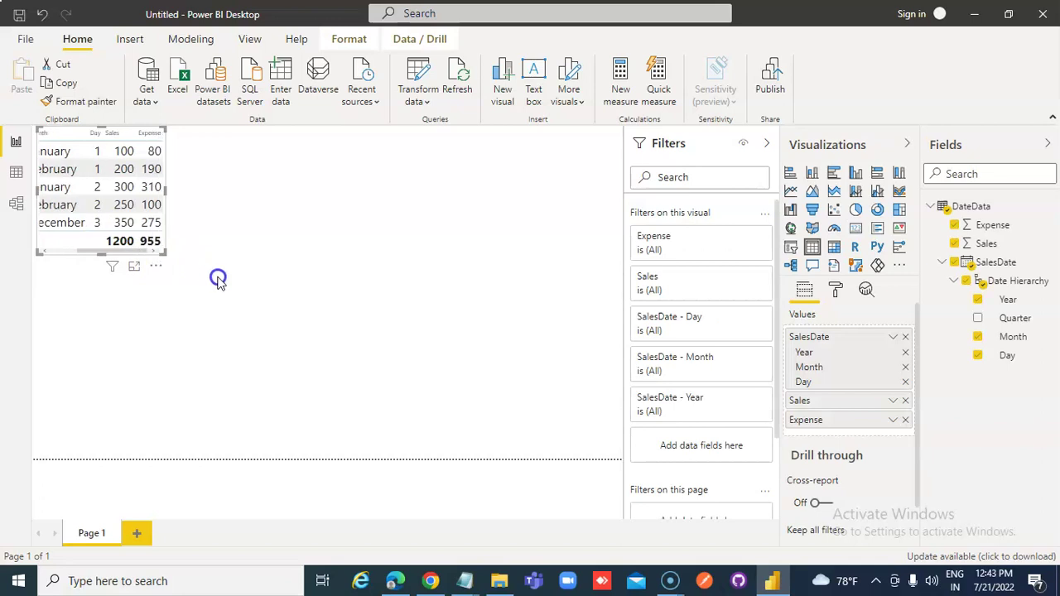
left_click_drag(166, 253, 348, 351)
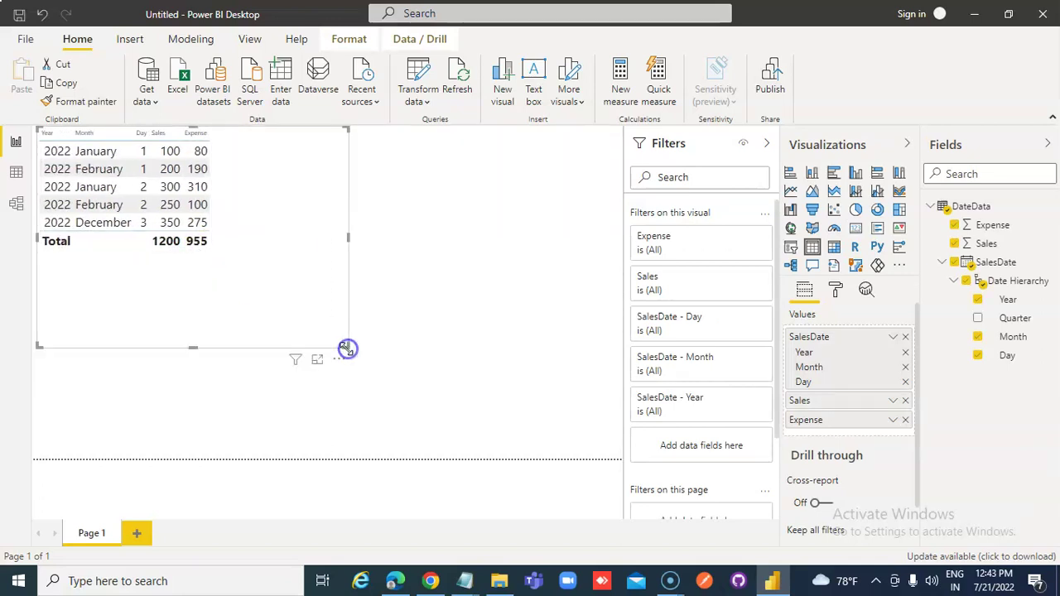
Click the 2022 January and February rows to test highlighting, then clear it
left_click(100, 153)
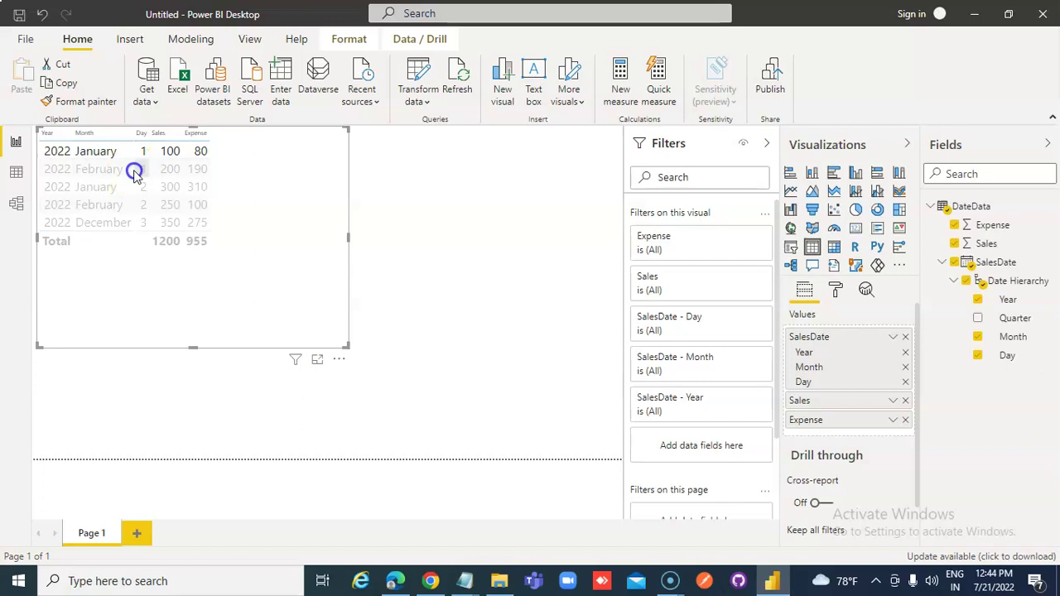
left_click(134, 170)
left_click(60, 186)
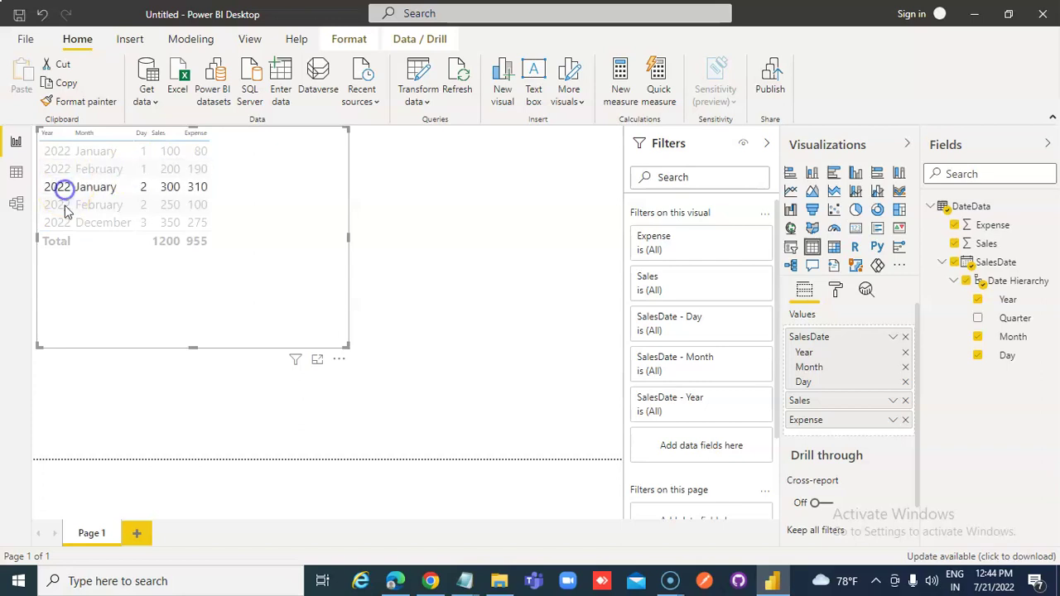
left_click(130, 264)
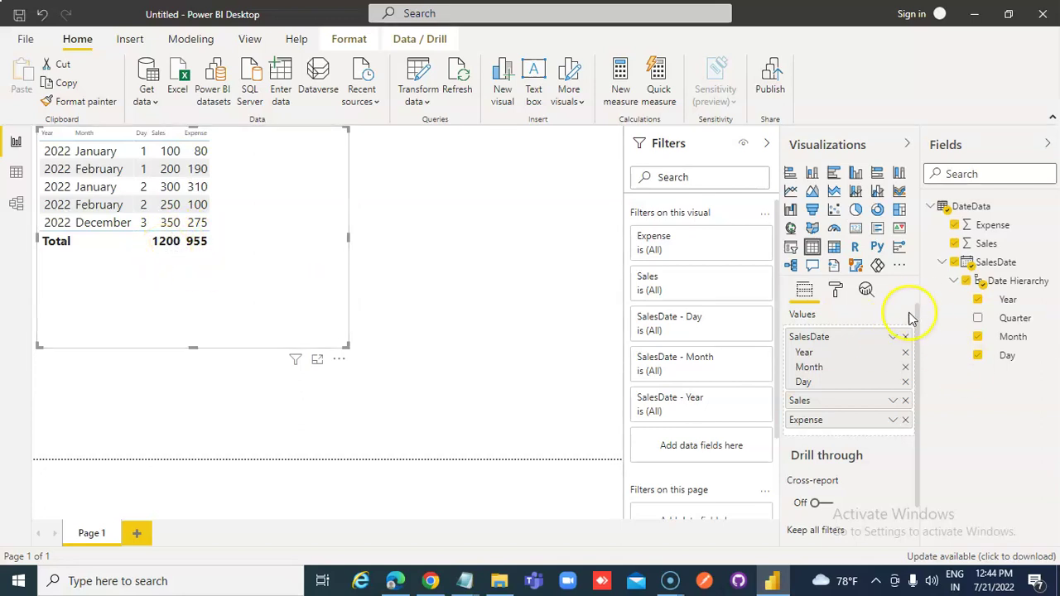
Remove Expense from the table and add it back as the last column
mouse_move(992, 225)
left_click(956, 227)
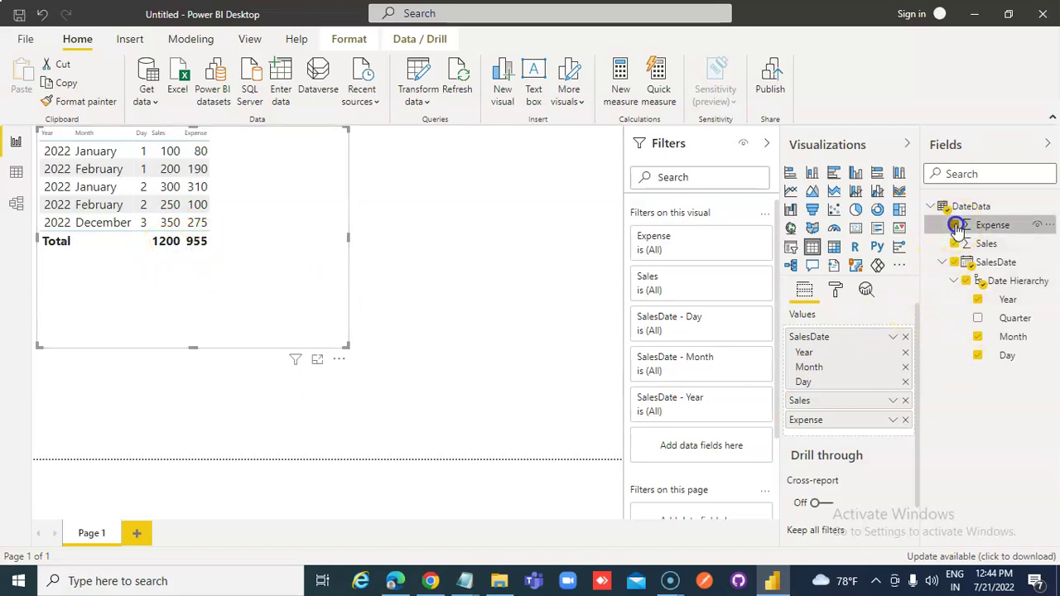
left_click(956, 226)
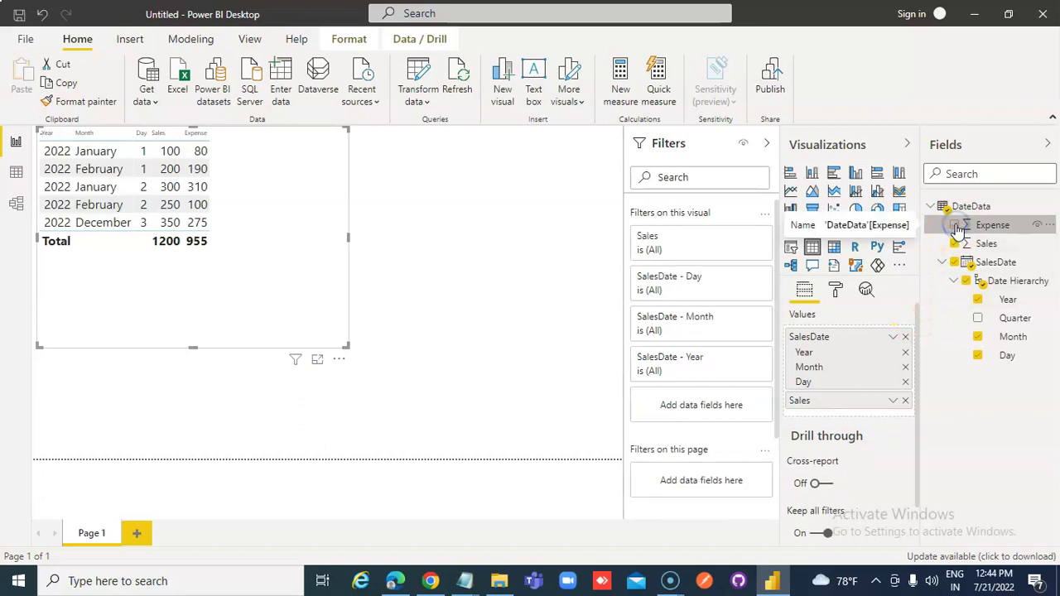
left_click(956, 226)
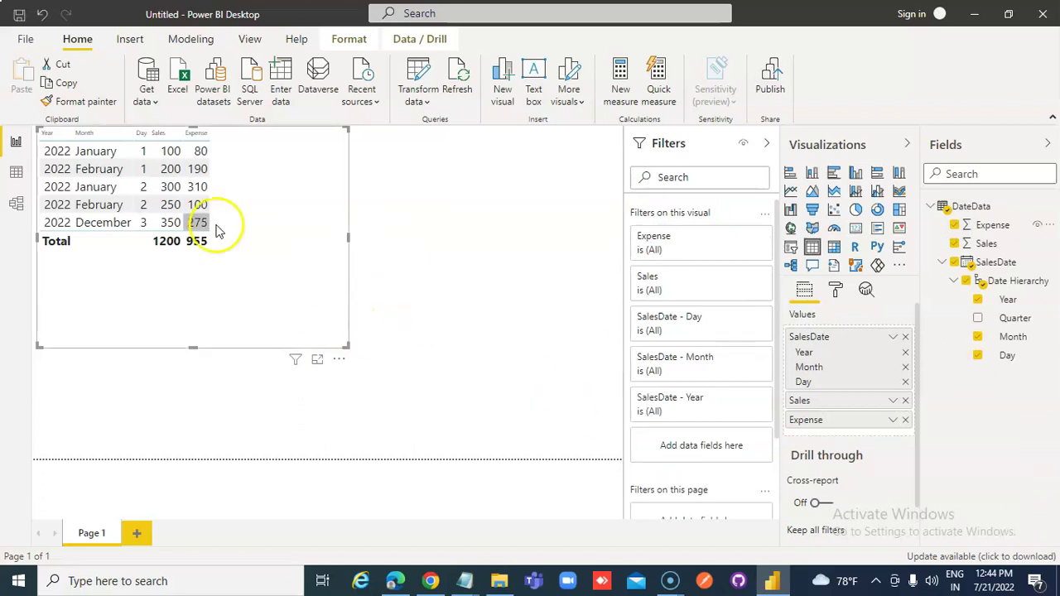
Change Expense's summarization from Sum to Don't summarize, then inspect Sales' column settings
left_click(999, 232)
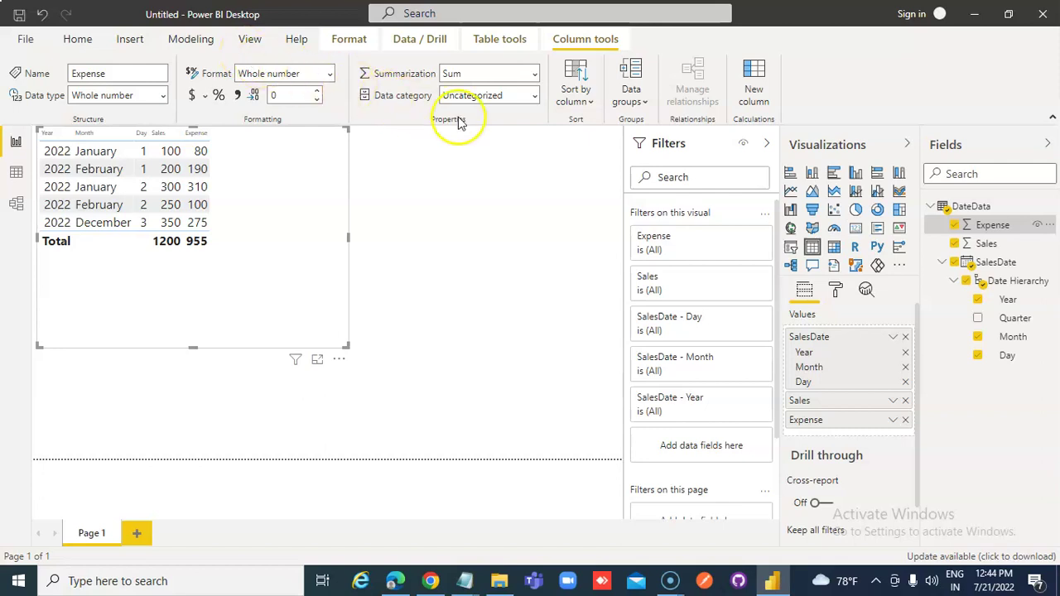
left_click(535, 75)
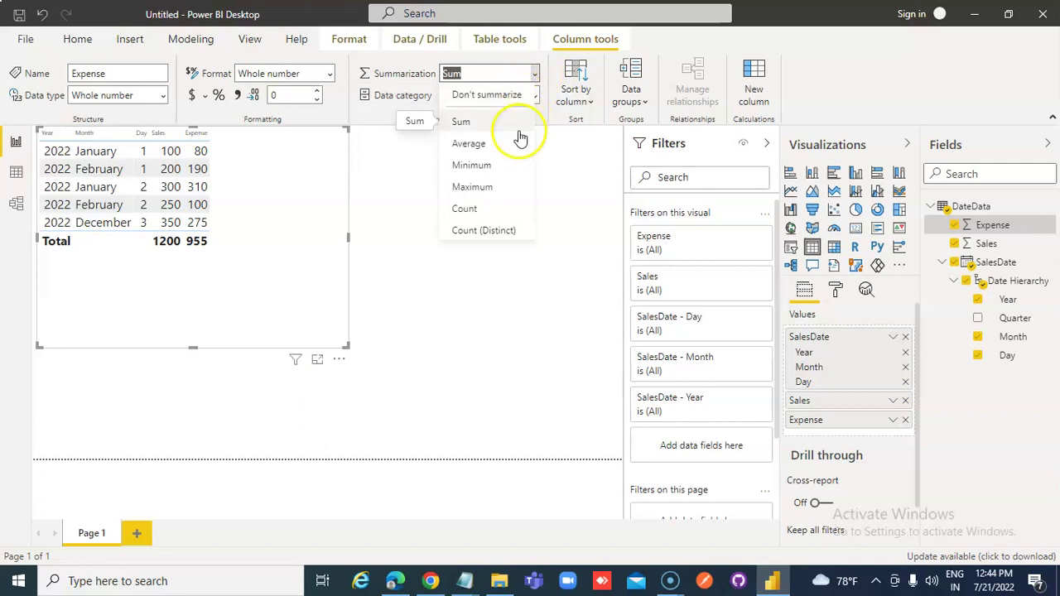
left_click(485, 96)
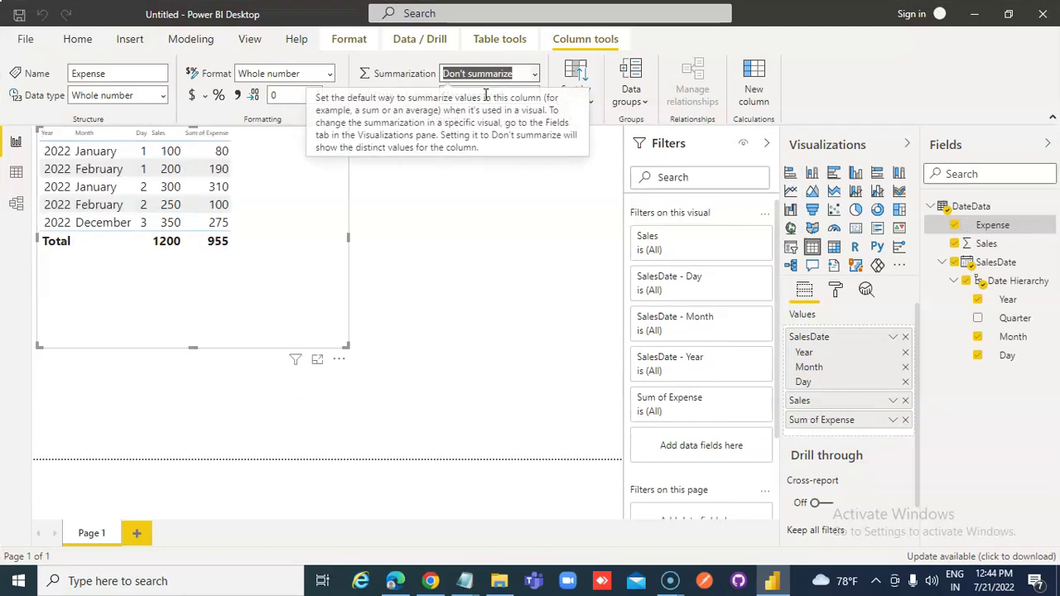
left_click(491, 233)
left_click(990, 246)
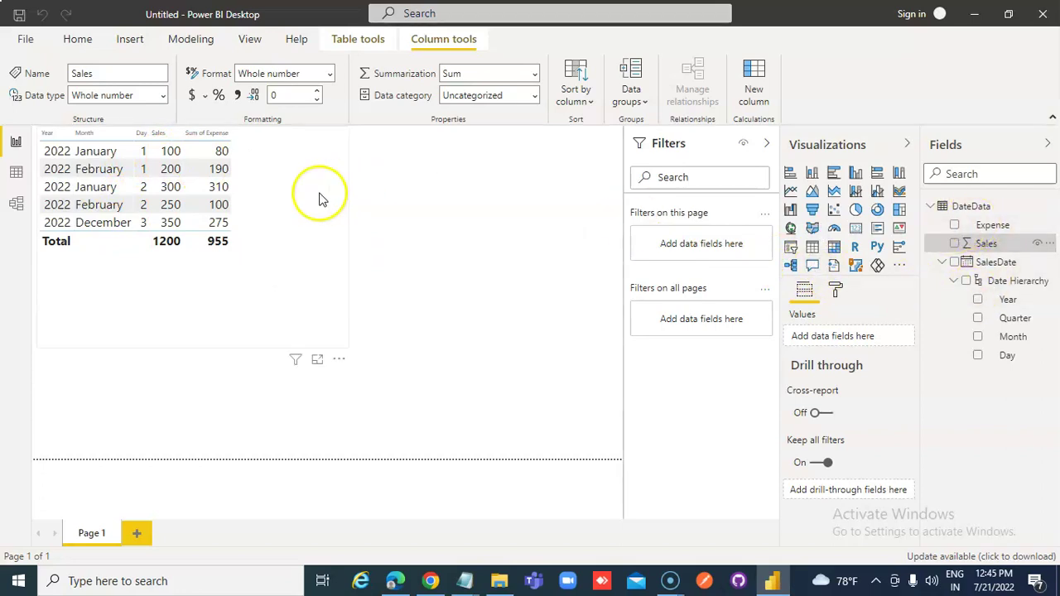
mouse_move(284, 332)
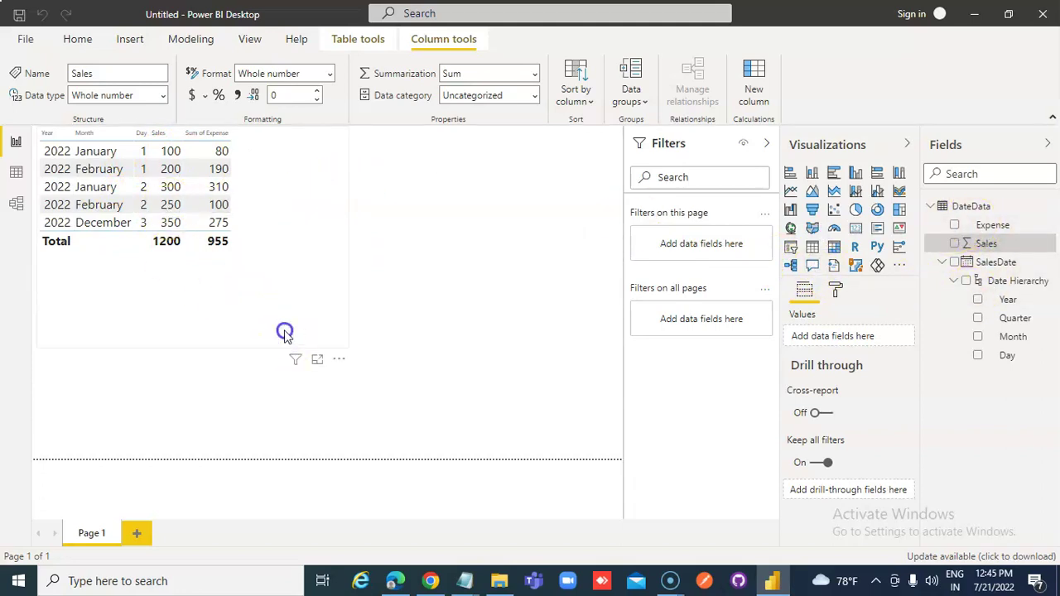
Remove Sales and SalesDate from the table, leaving Sum of Expense, and open Expense's options
left_click(327, 232)
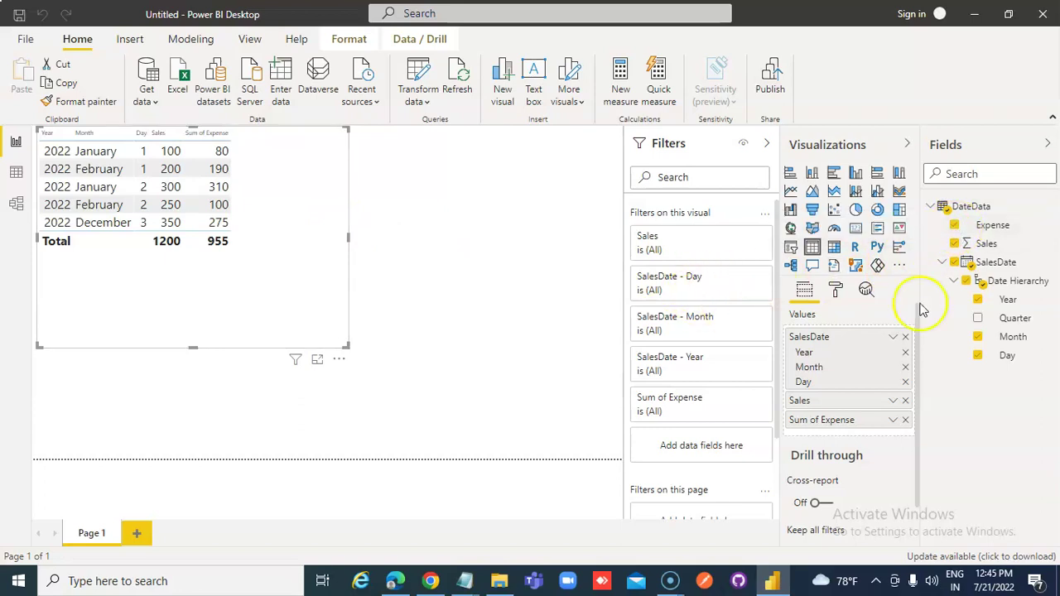
left_click(955, 243)
left_click(958, 262)
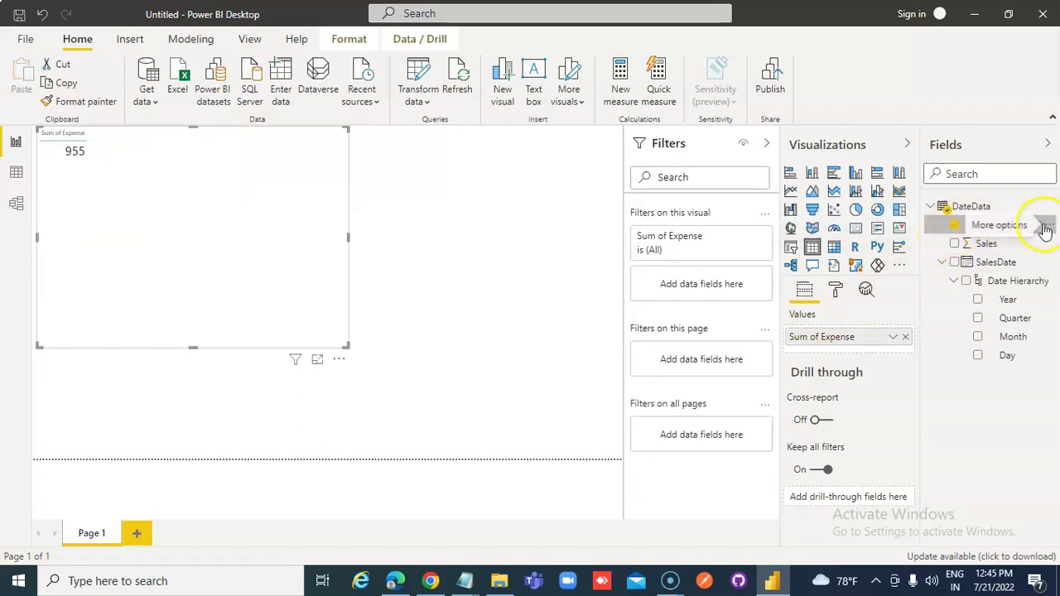
left_click(1048, 225)
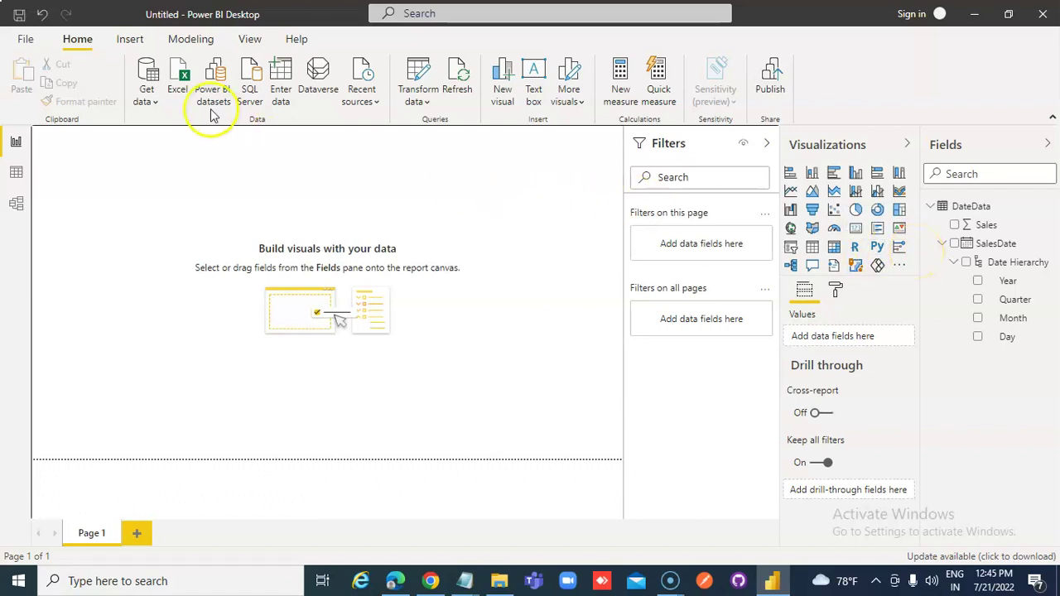
Start a Text/CSV import and cancel the file picker
left_click(151, 105)
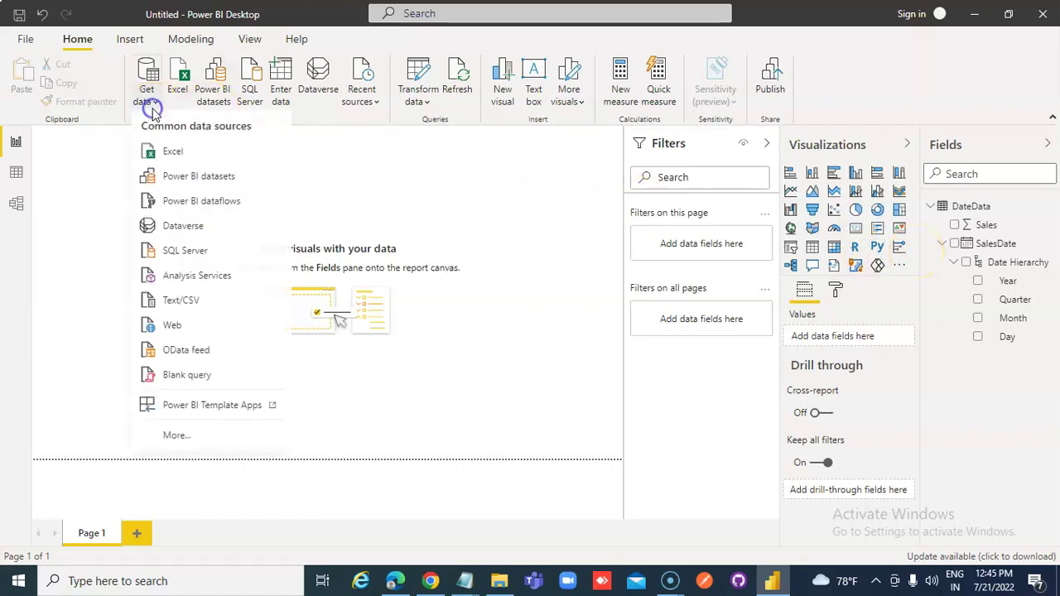
left_click(190, 300)
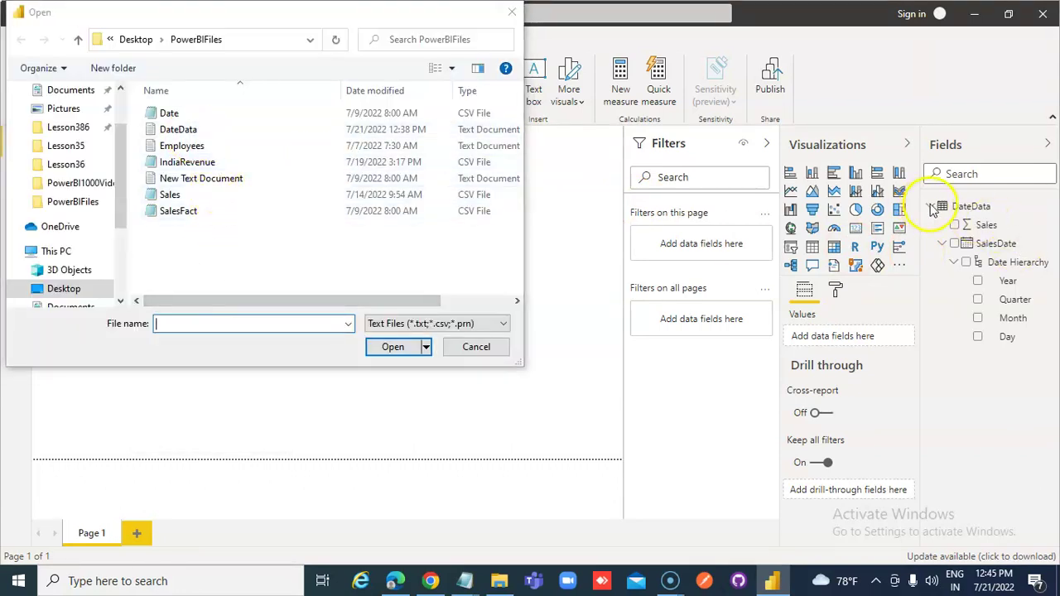
left_click(478, 347)
Delete the DateData table from the model, then return to the Get data source list
right_click(981, 210)
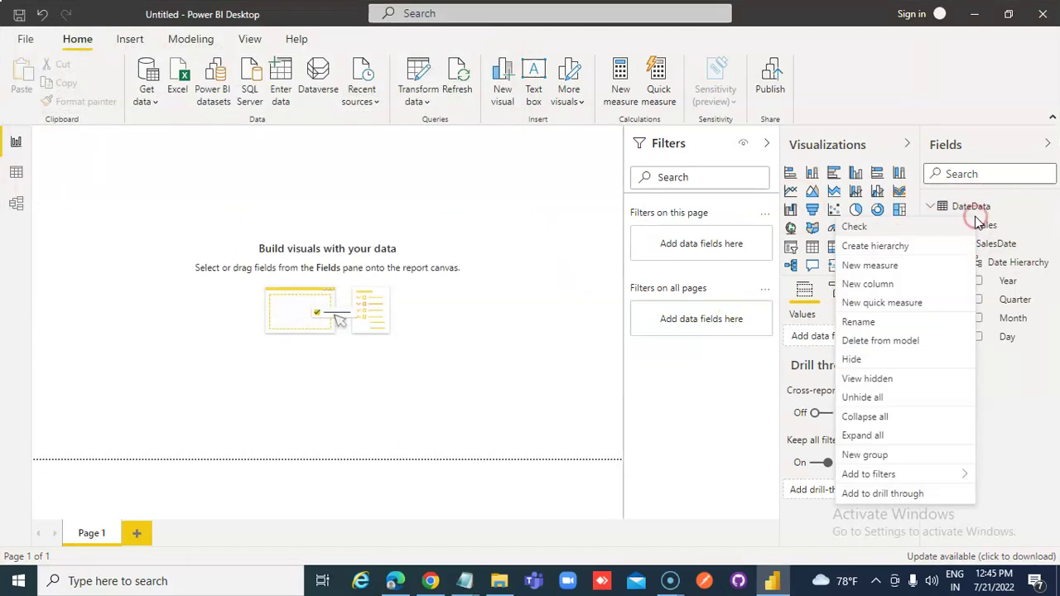
left_click(1021, 212)
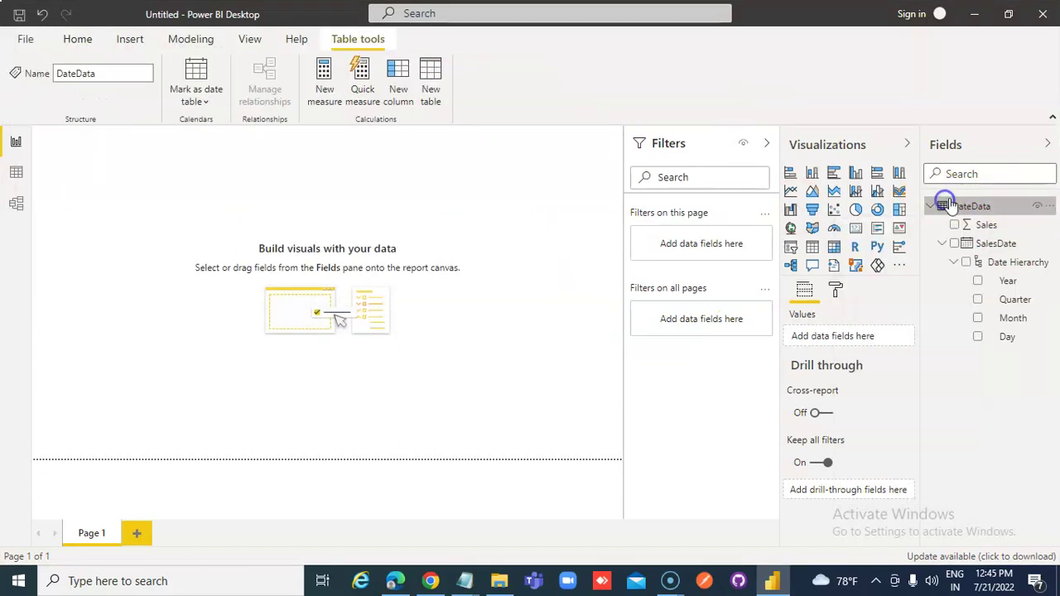
right_click(1039, 208)
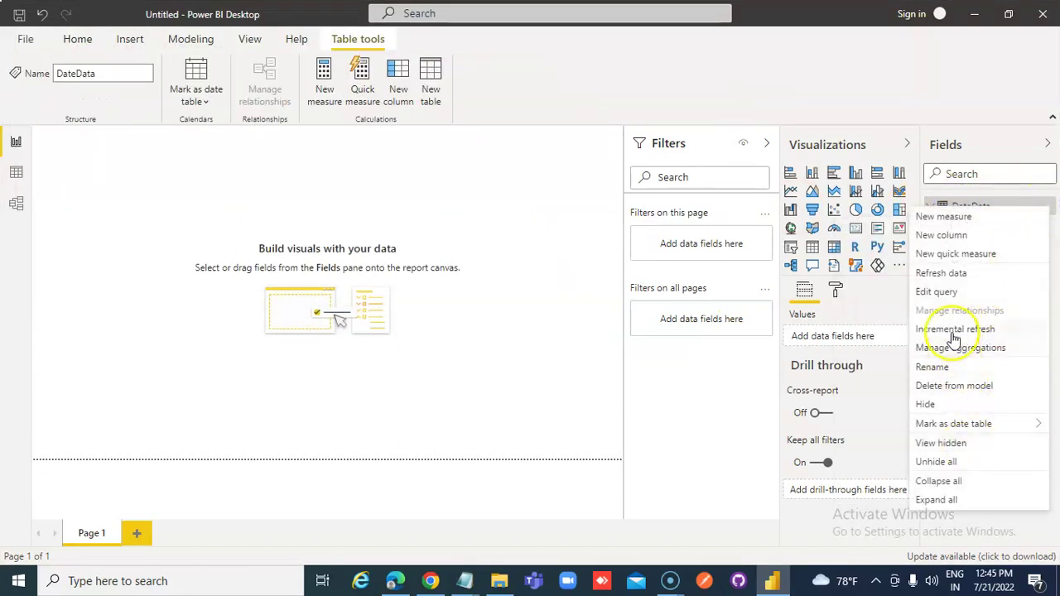
left_click(947, 386)
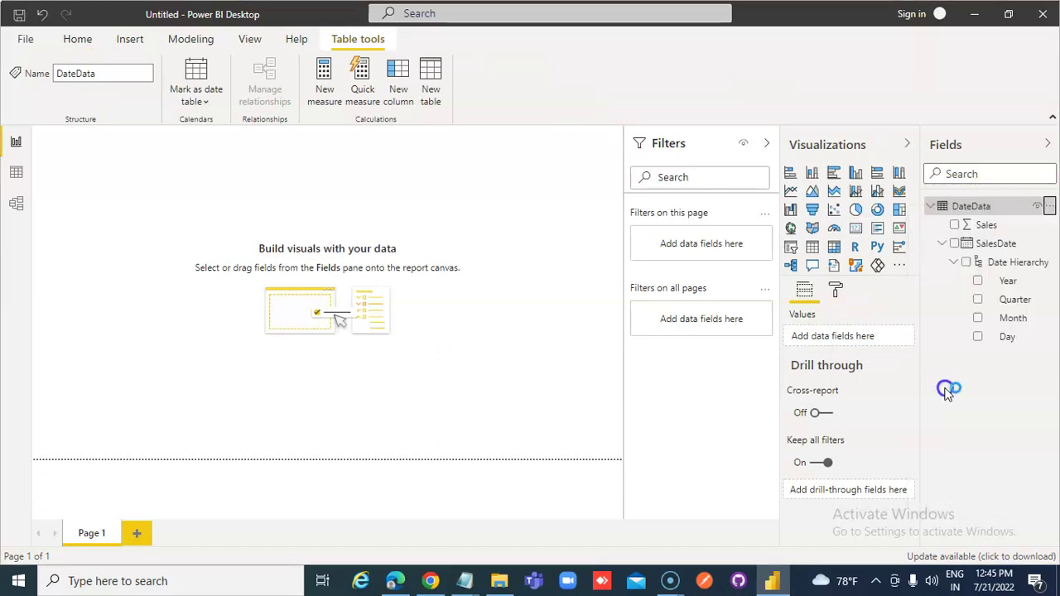
left_click(600, 315)
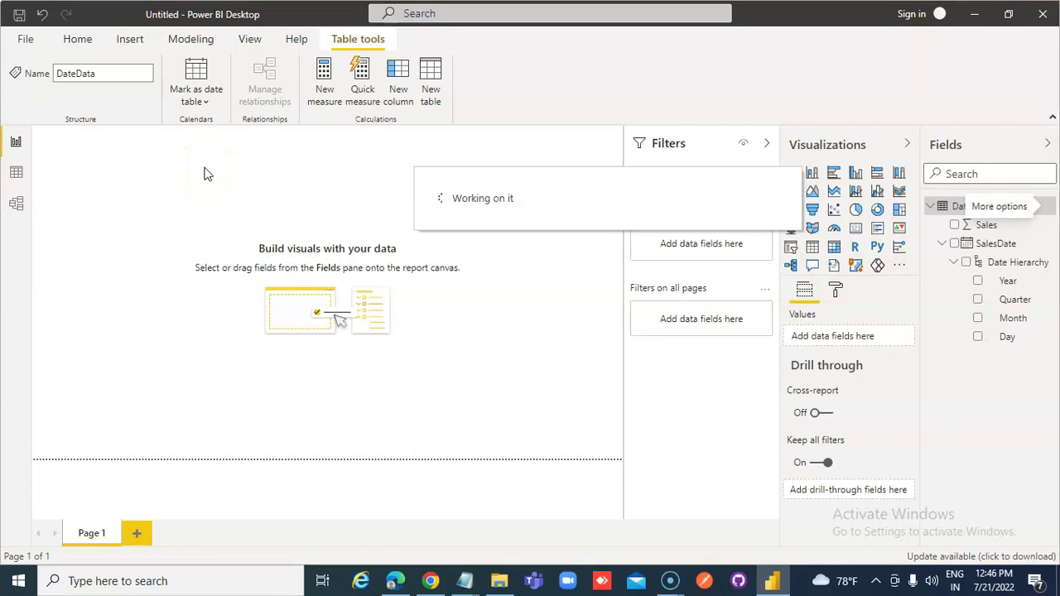
left_click(205, 135)
left_click(207, 137)
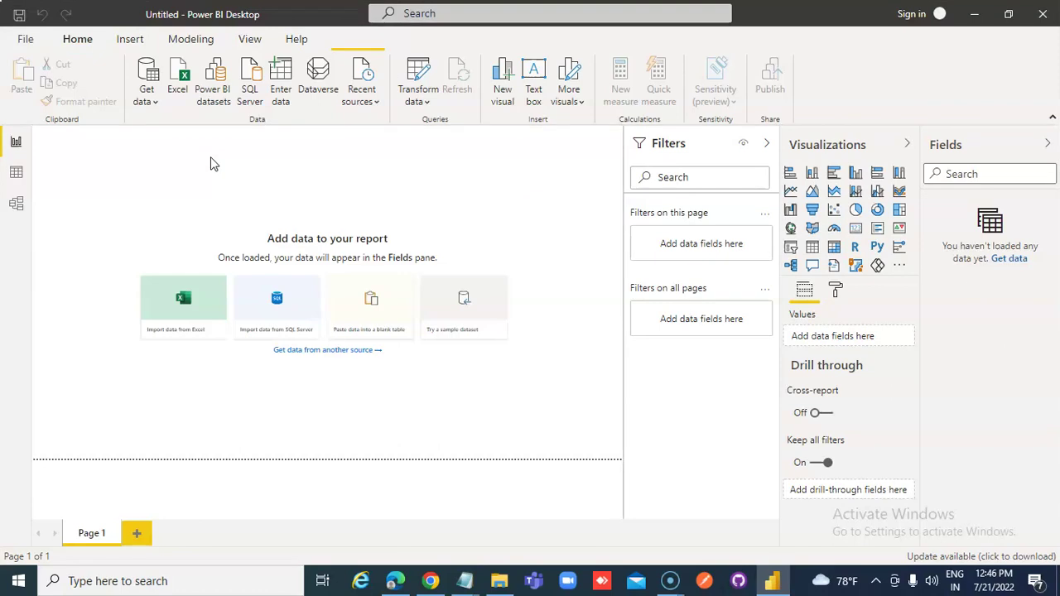
left_click(146, 99)
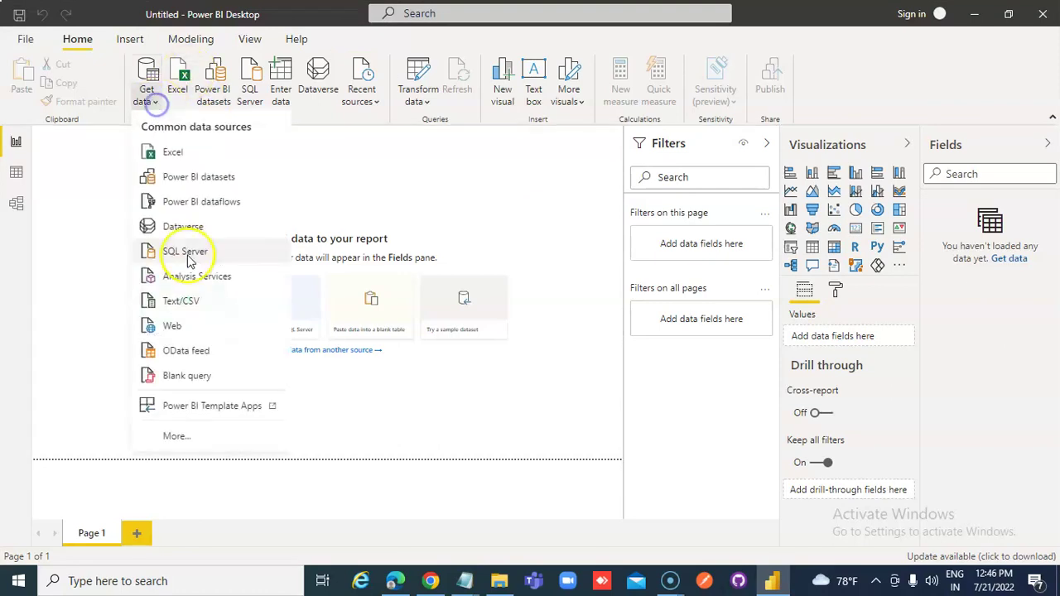
Reimport DateData.txt as Text/CSV and load it into the report
left_click(182, 302)
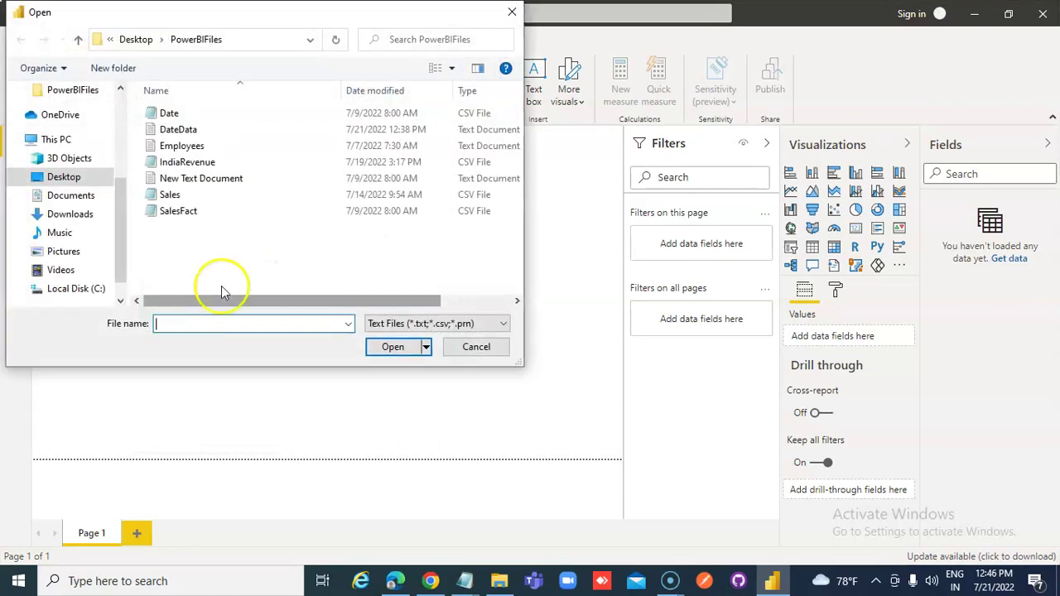
double_click(188, 135)
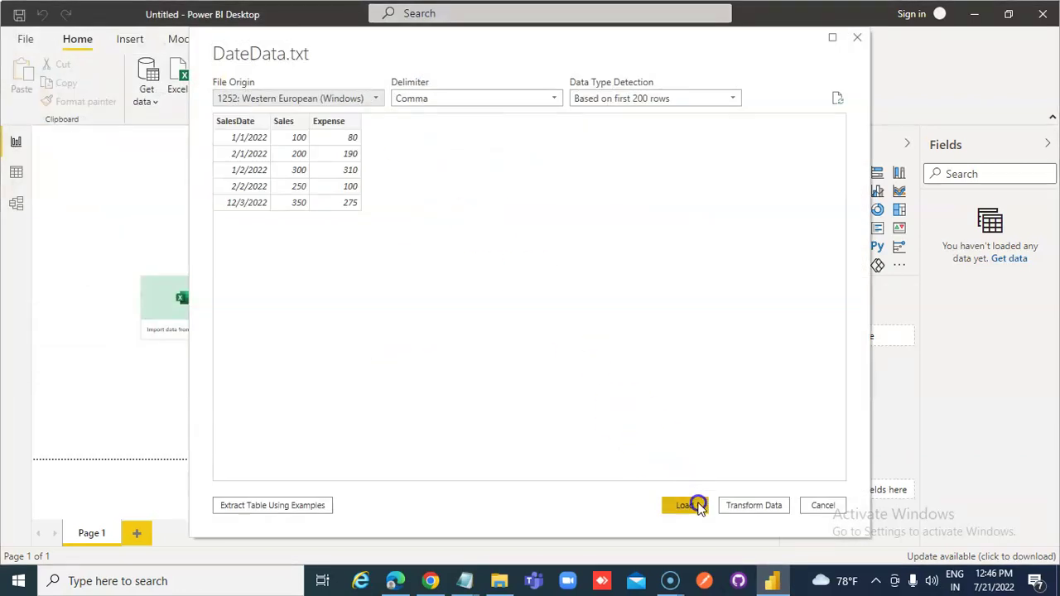
left_click(687, 505)
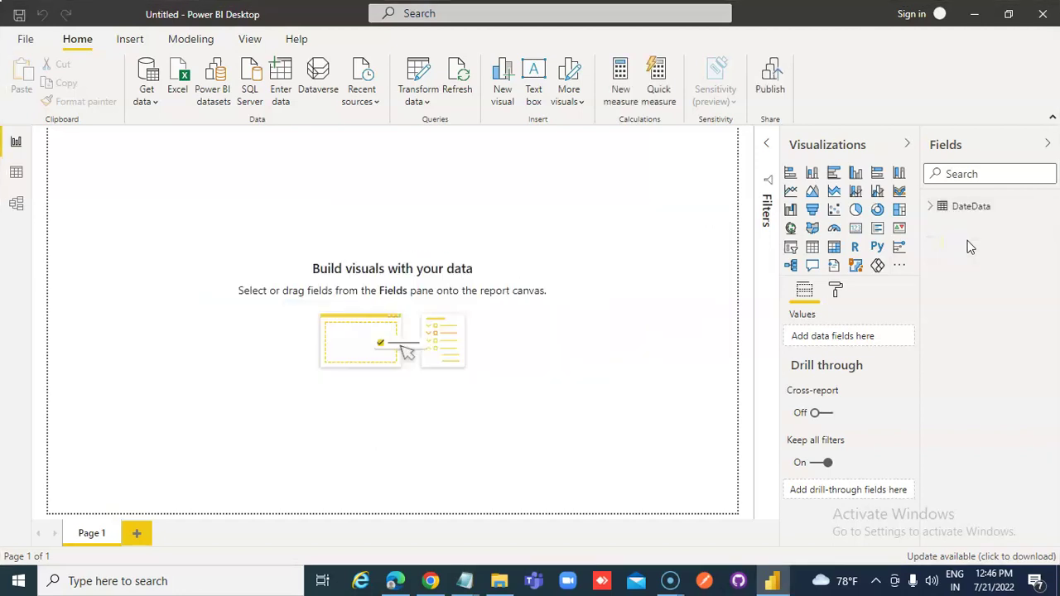
Set the reloaded Expense column's summarization to Don't summarize
left_click(931, 206)
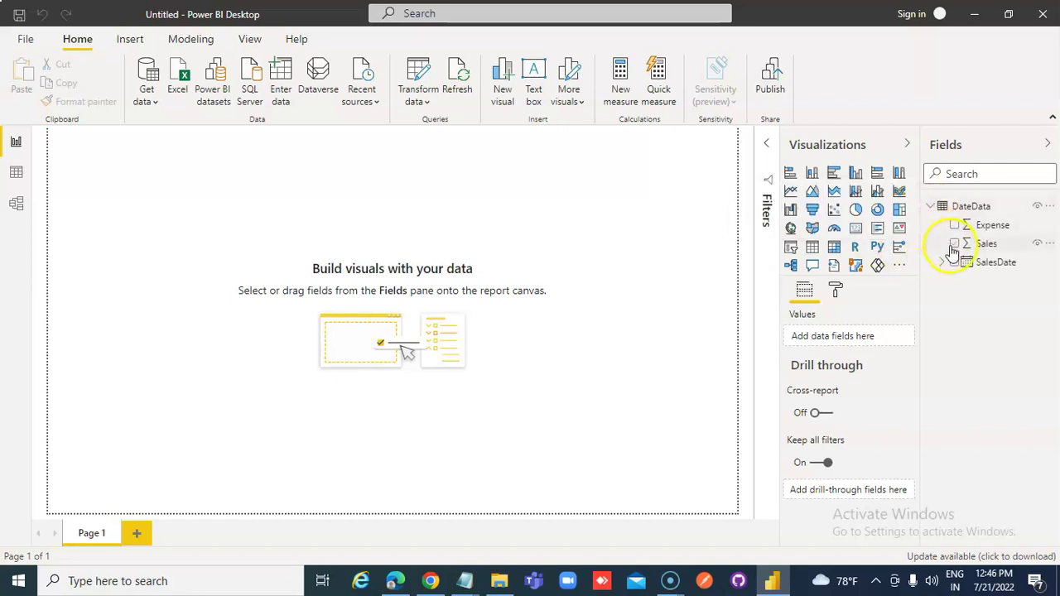
left_click(1049, 229)
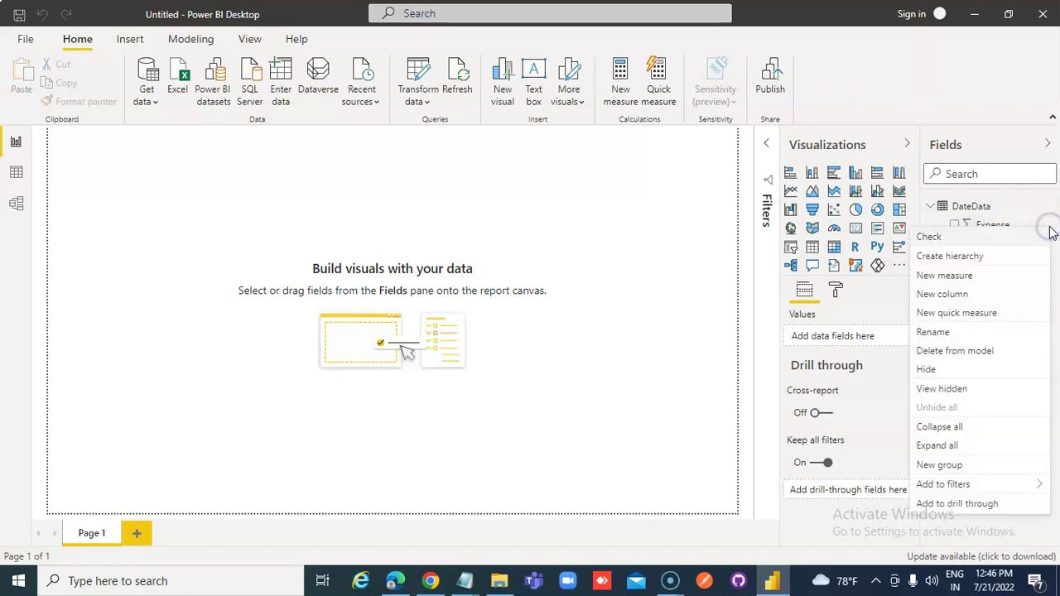
left_click(1000, 226)
left_click(634, 227)
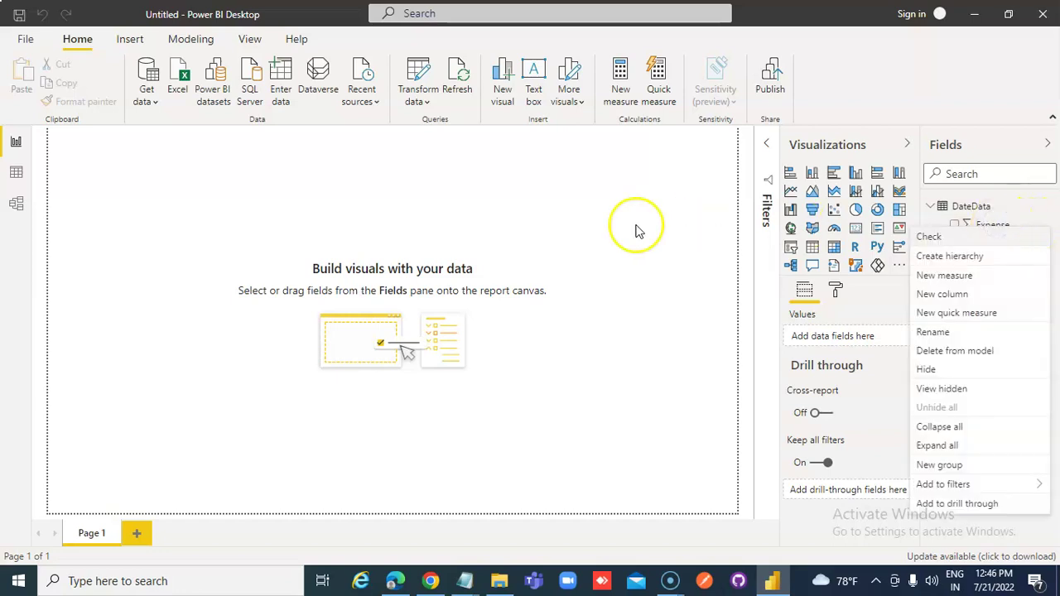
left_click(998, 225)
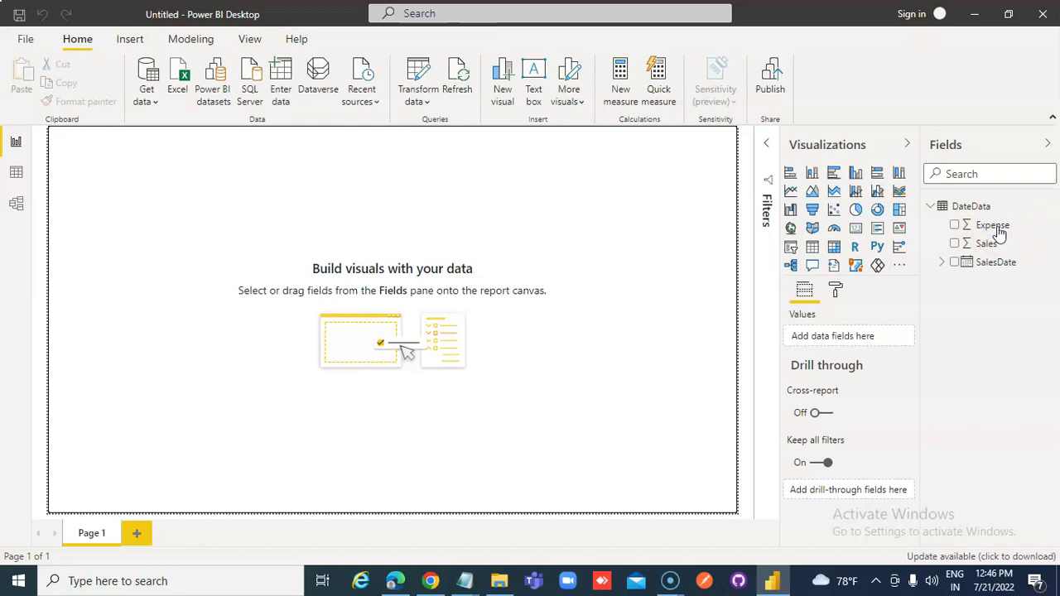
left_click(998, 232)
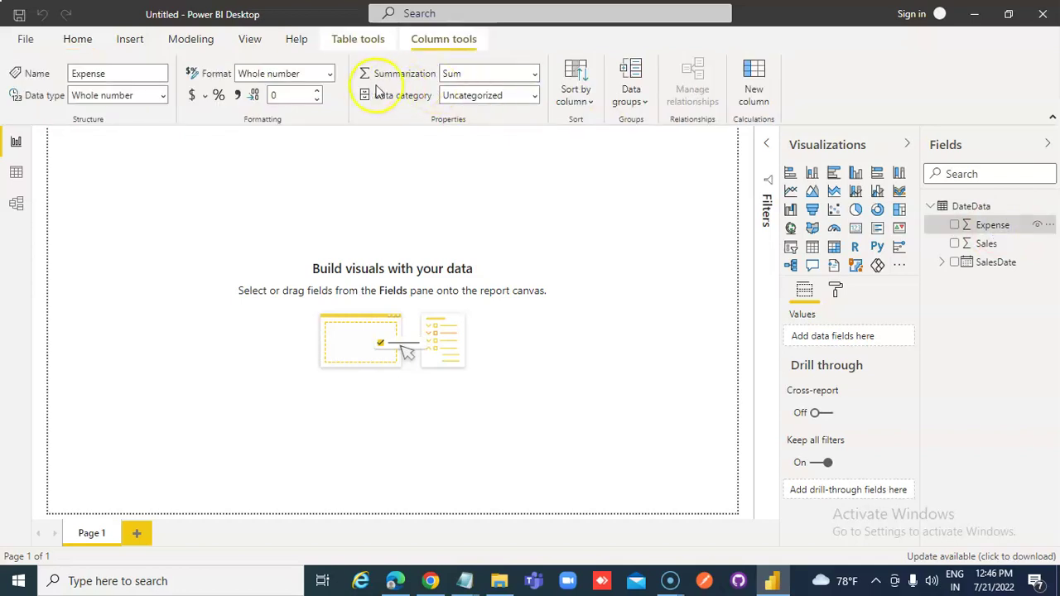
left_click(535, 74)
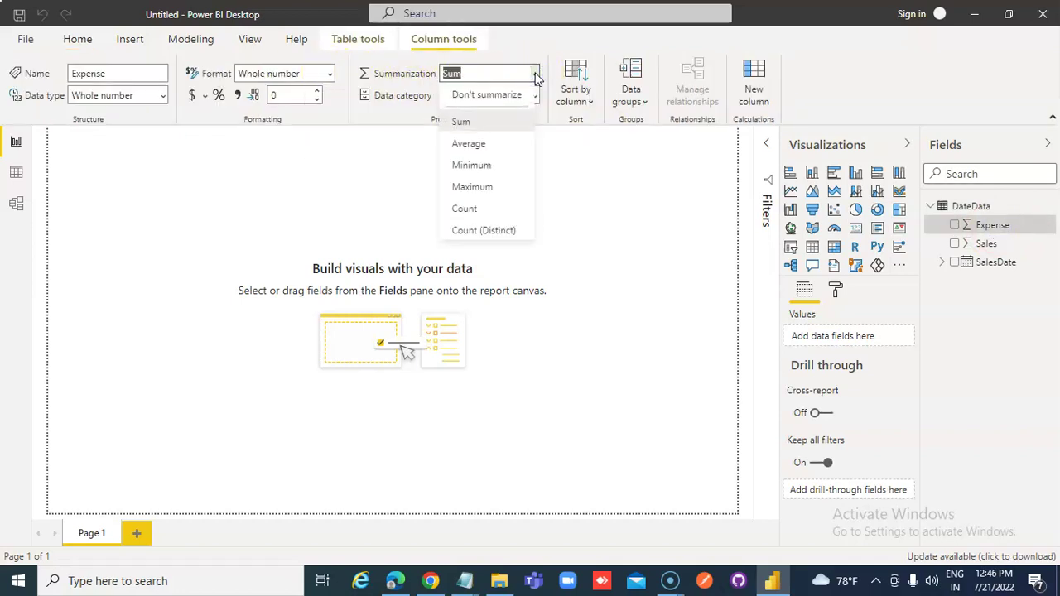
left_click(485, 95)
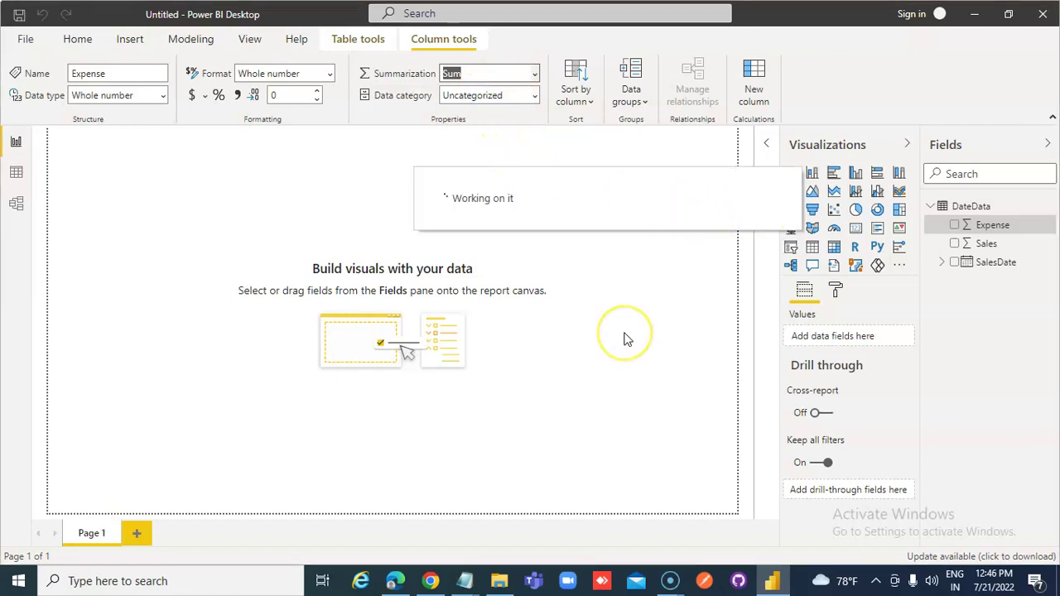
Set Sales' summarization to Don't summarize as well, and expand SalesDate
left_click(982, 248)
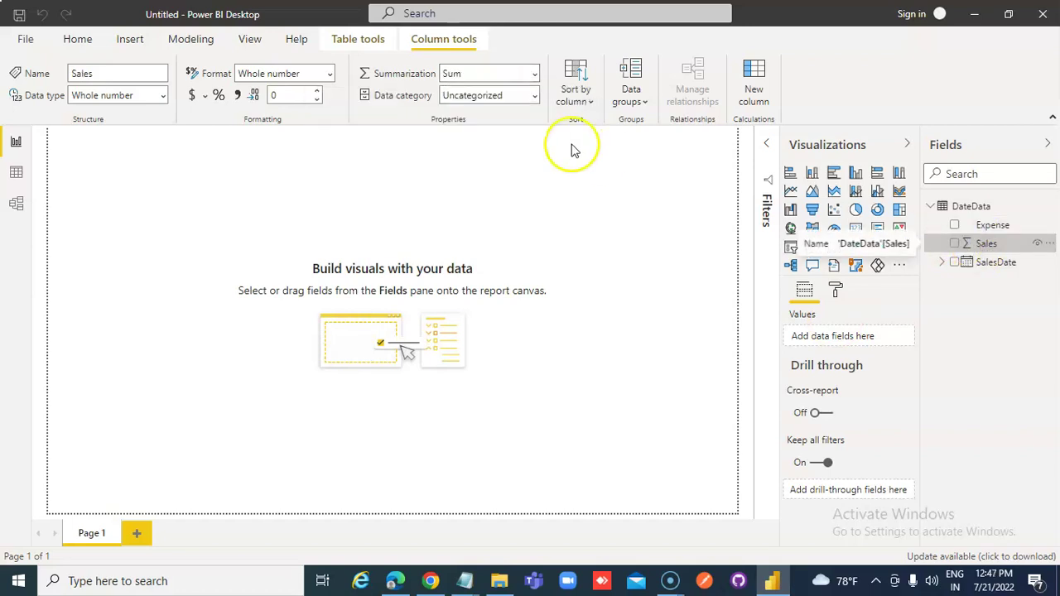
left_click(535, 76)
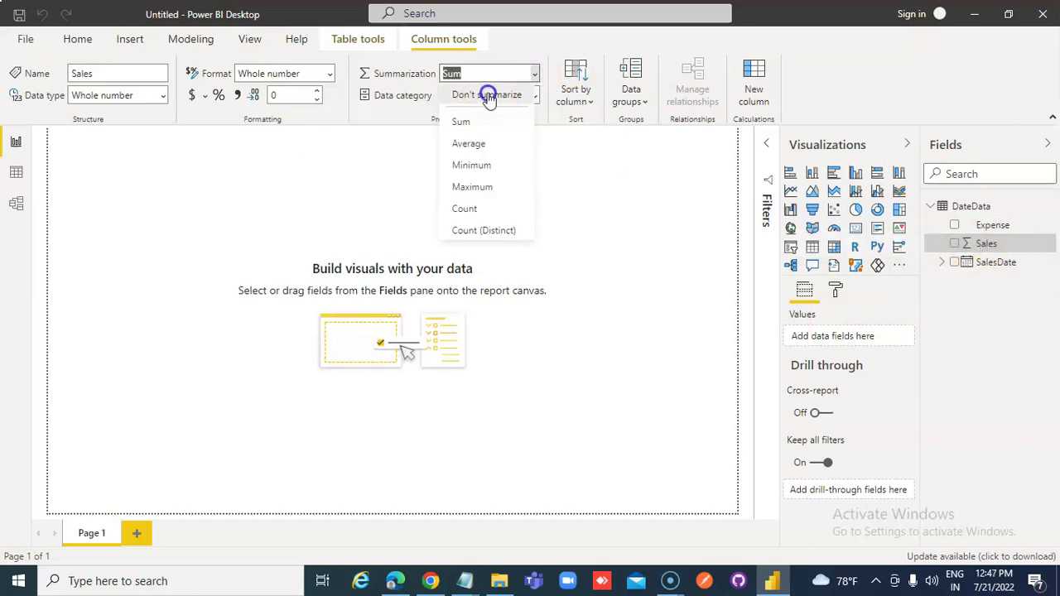
left_click(490, 95)
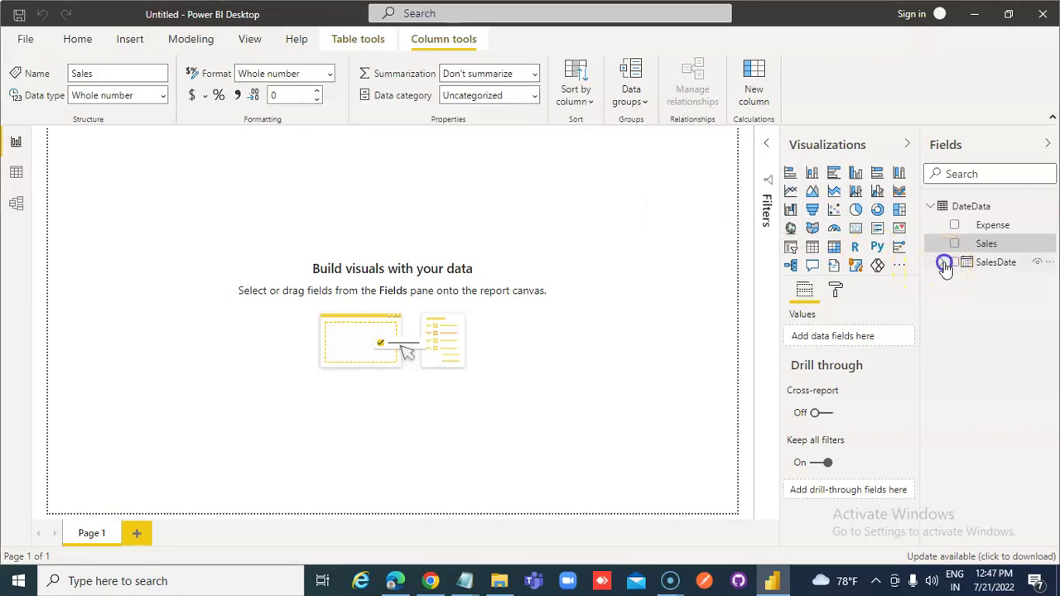
left_click(944, 264)
Add Day, Month, Sales and Expense to the new table, showing unsummarized values per date
left_click(953, 282)
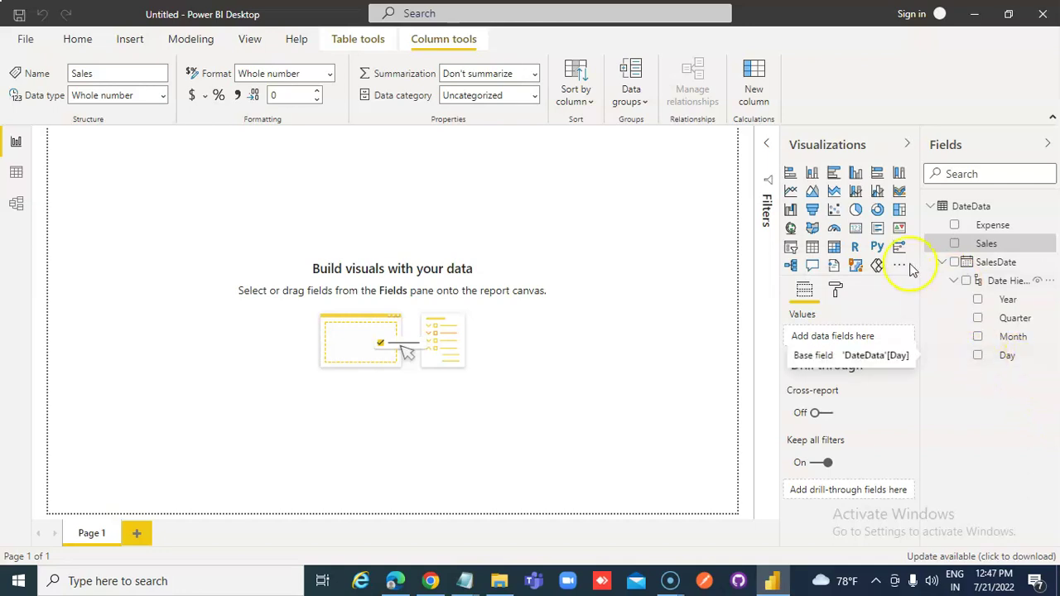
left_click_drag(979, 362, 812, 246)
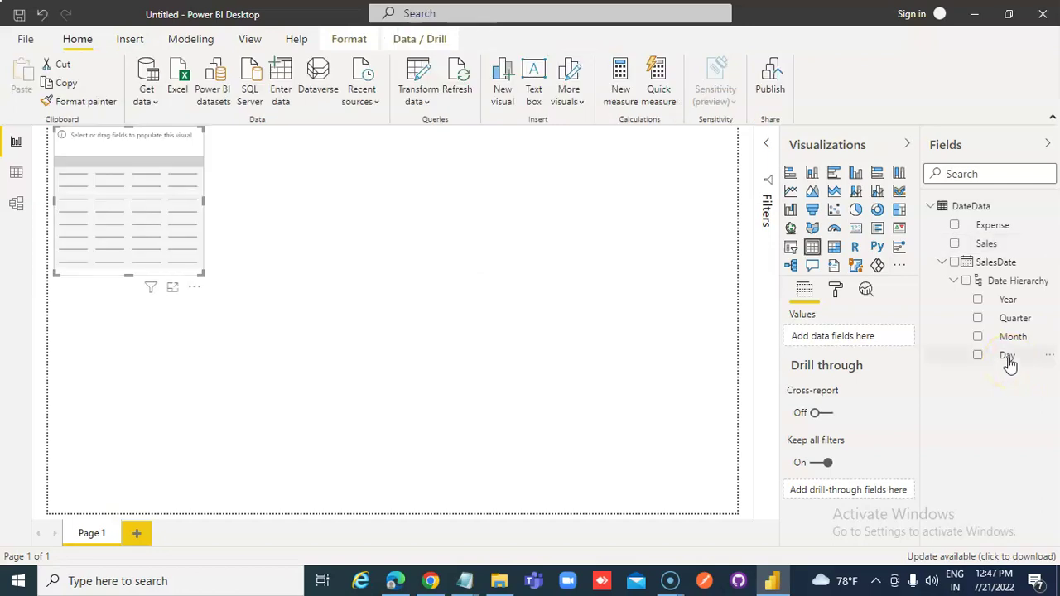
left_click(1007, 356)
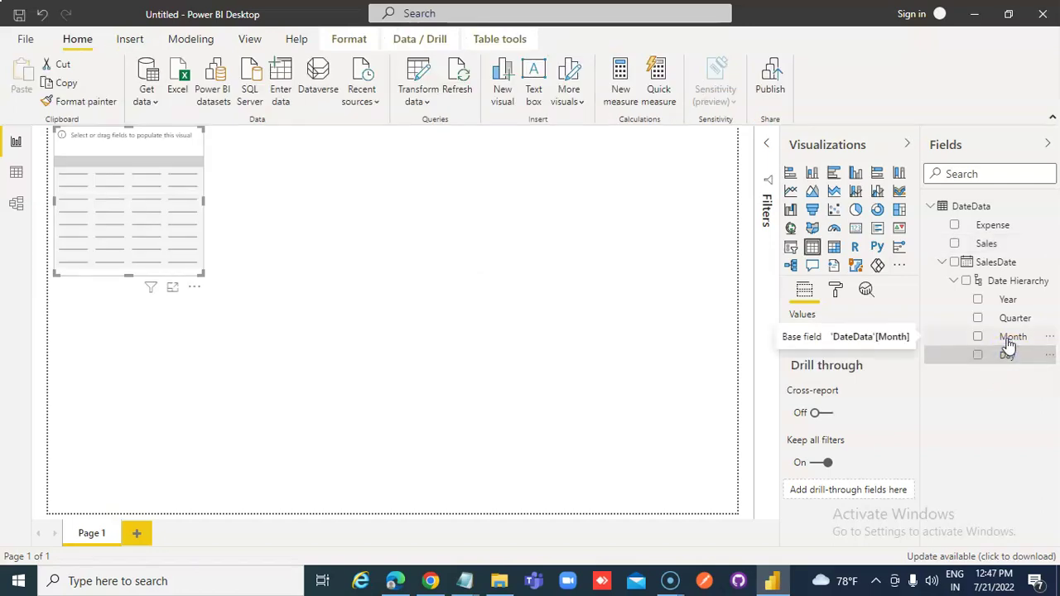
left_click(977, 356)
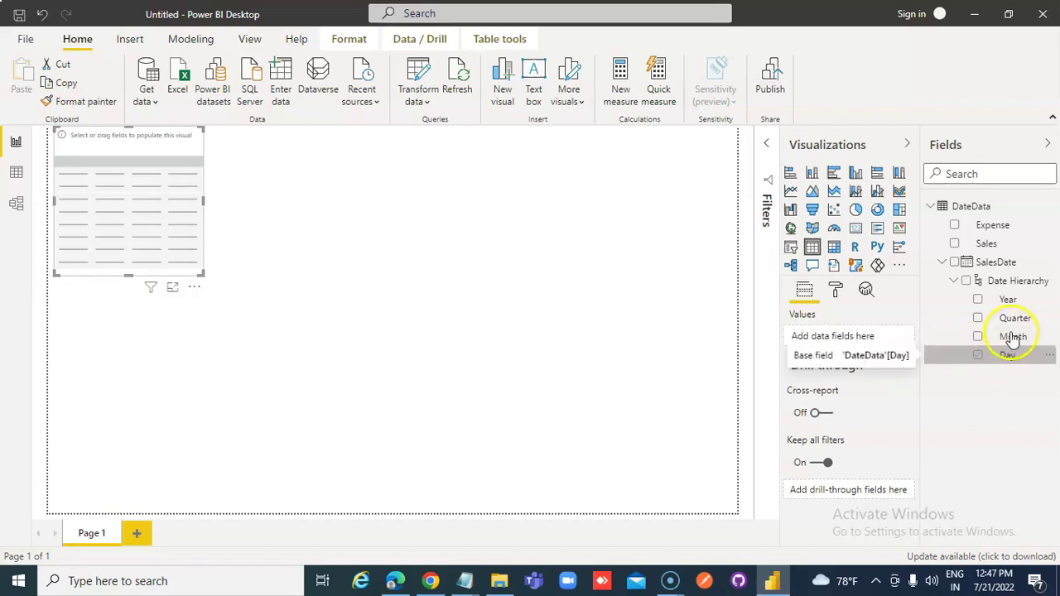
left_click(978, 338)
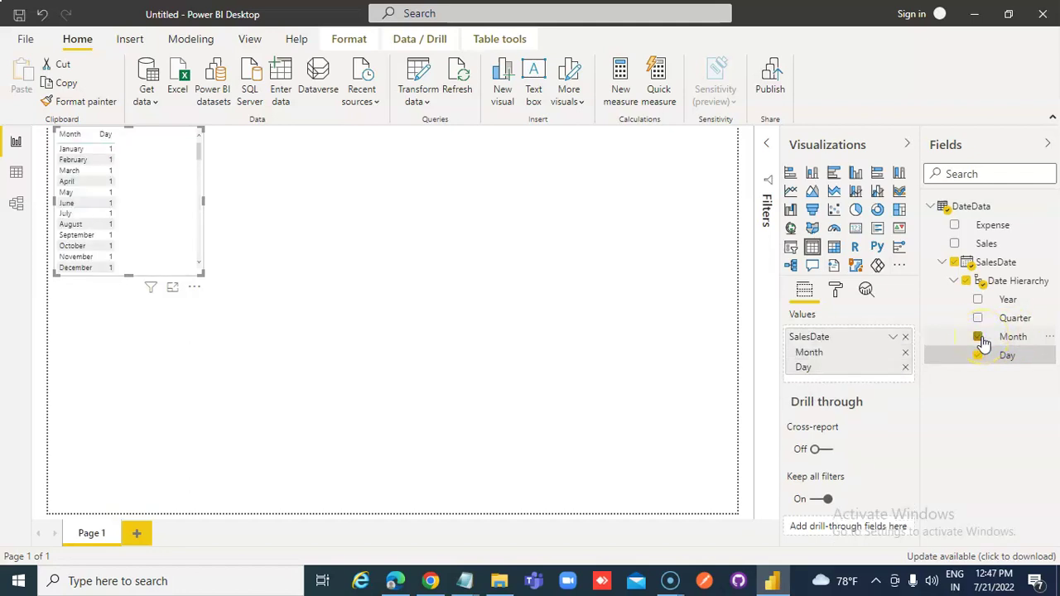
left_click(955, 244)
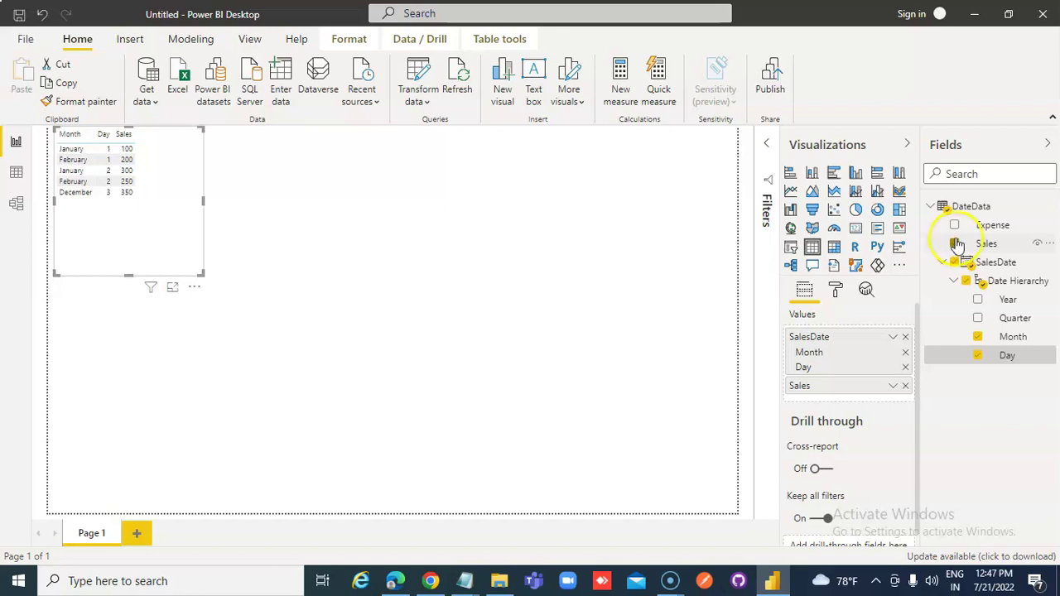
left_click(955, 225)
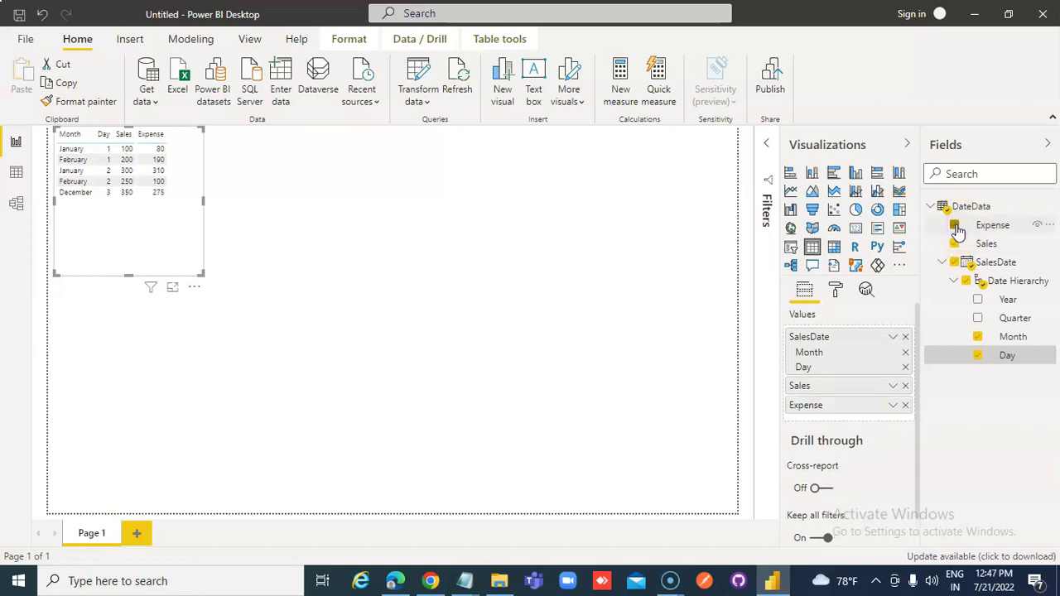
Set the table's value text size to 20 pt in the Format pane
left_click(837, 291)
scroll(840, 439, "down", 2)
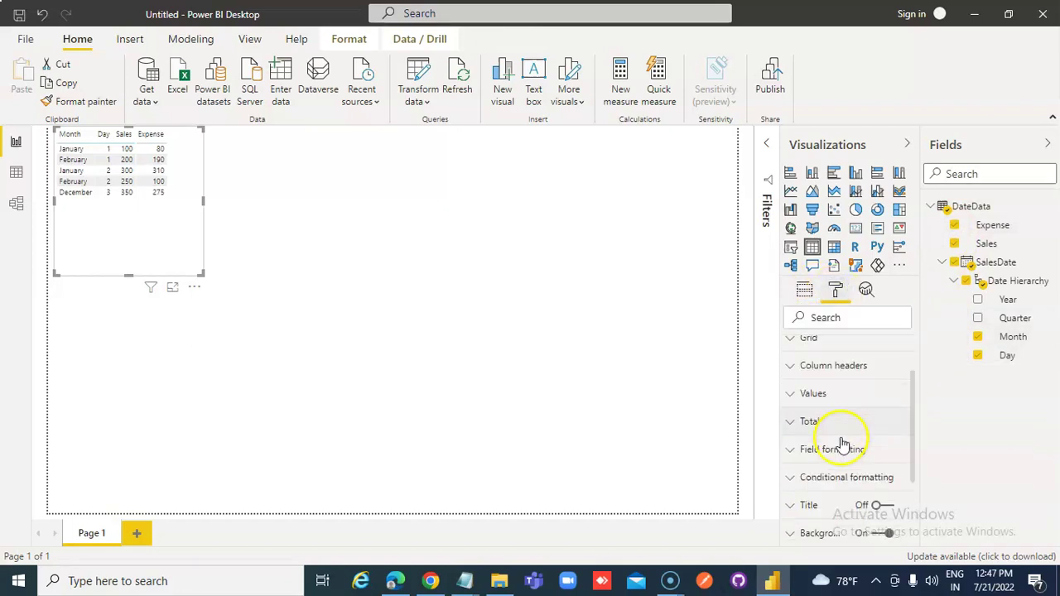
scroll(828, 414, "down", 3)
scroll(815, 381, "up", 2)
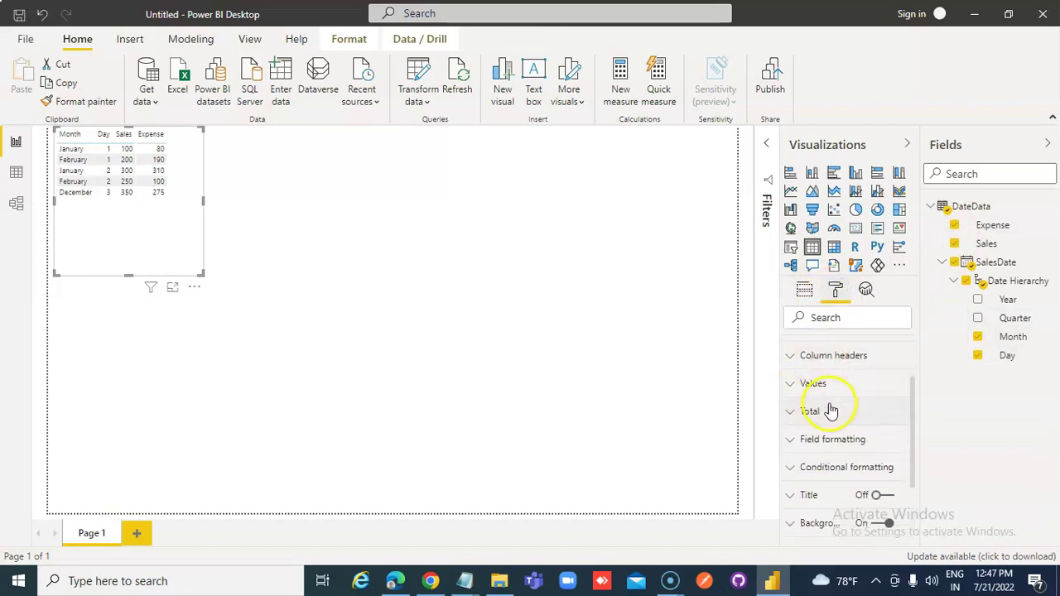
left_click(816, 385)
scroll(874, 431, "down", 5)
scroll(865, 438, "down", 2)
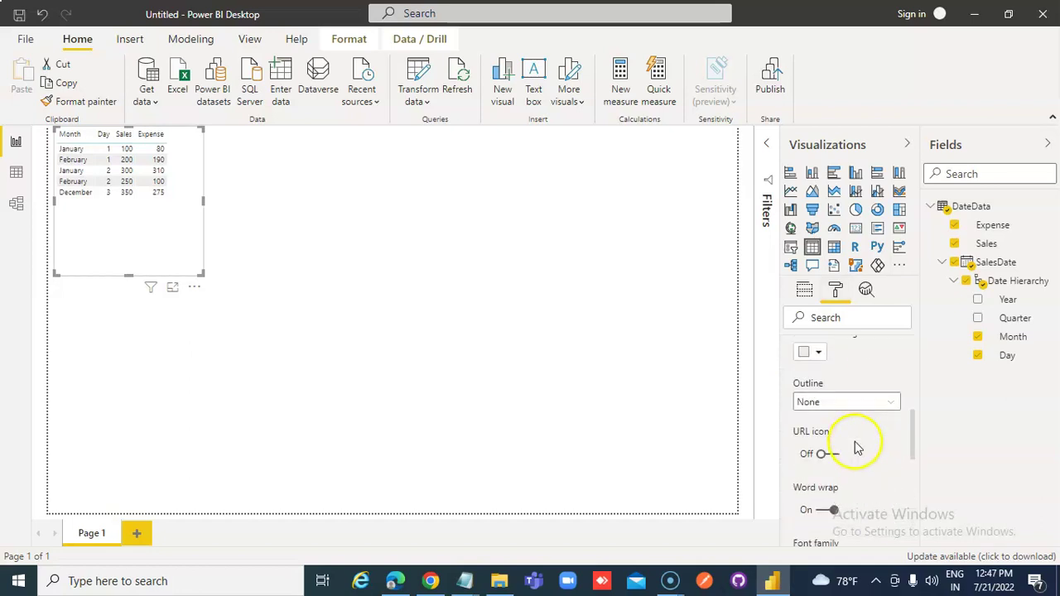
scroll(855, 447, "down", 4)
left_click(820, 453)
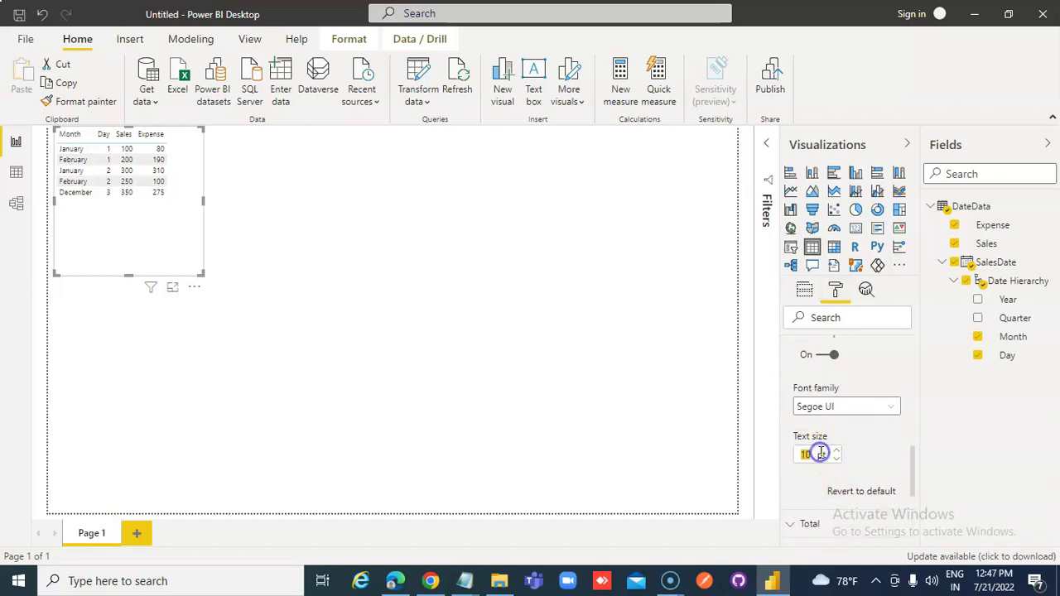
type("0")
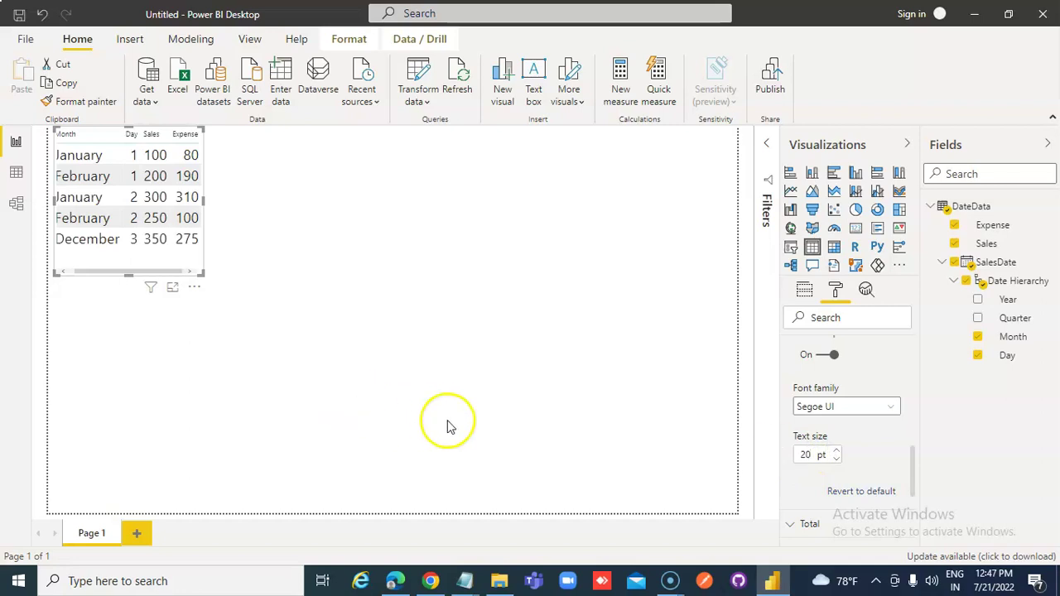
Drag the table visual's corner to make it larger on the page
left_click(201, 277)
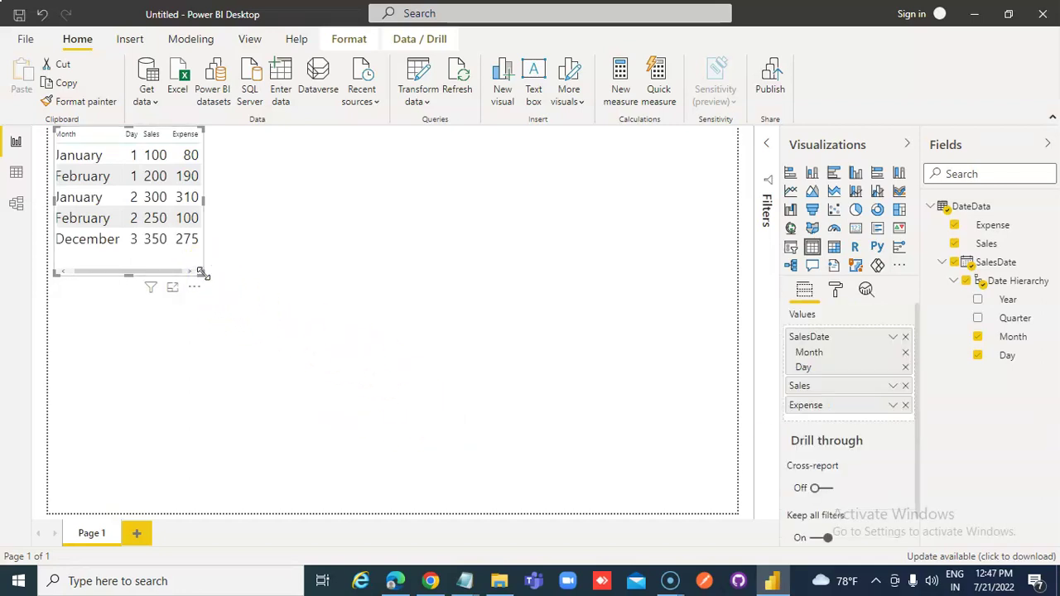
left_click_drag(201, 273, 317, 337)
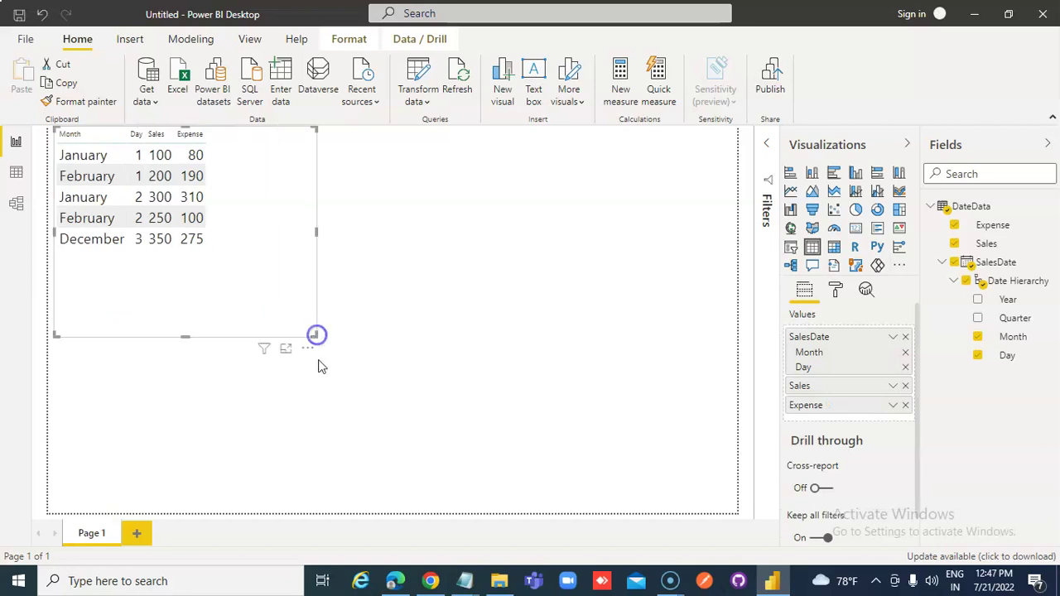
left_click(290, 375)
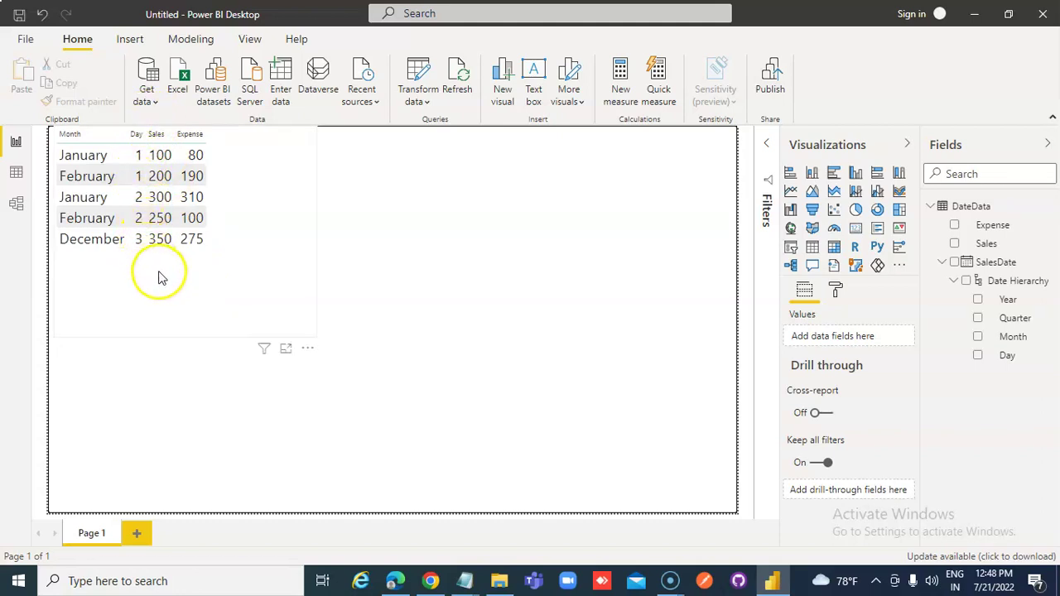
Change the Sales column's summarization from Don't summarize to Sum, then reselect the table visual
left_click(1020, 232)
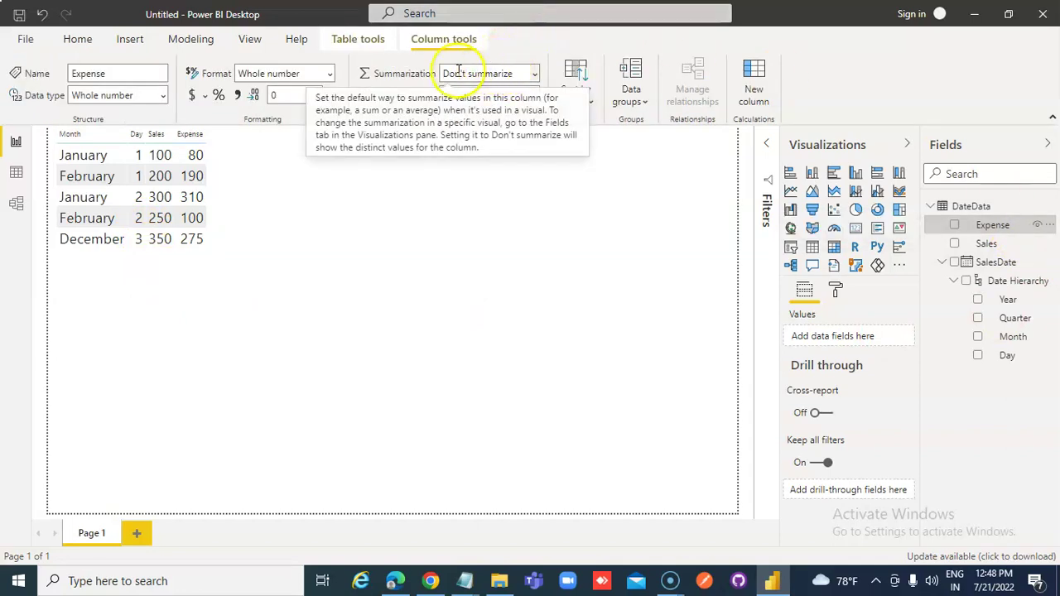
left_click(986, 244)
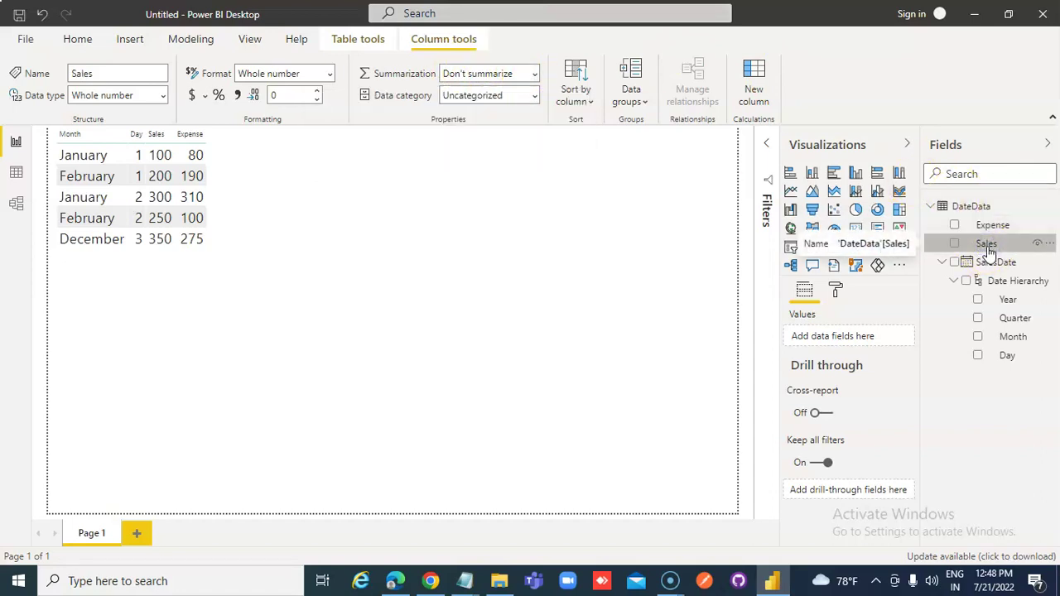
left_click(534, 73)
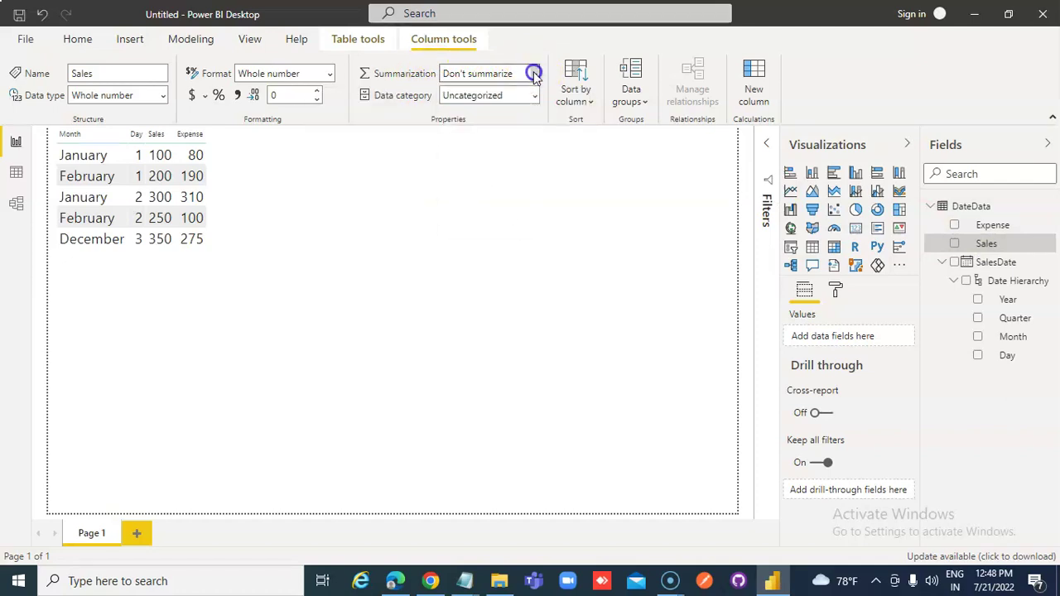
left_click(534, 73)
left_click(466, 122)
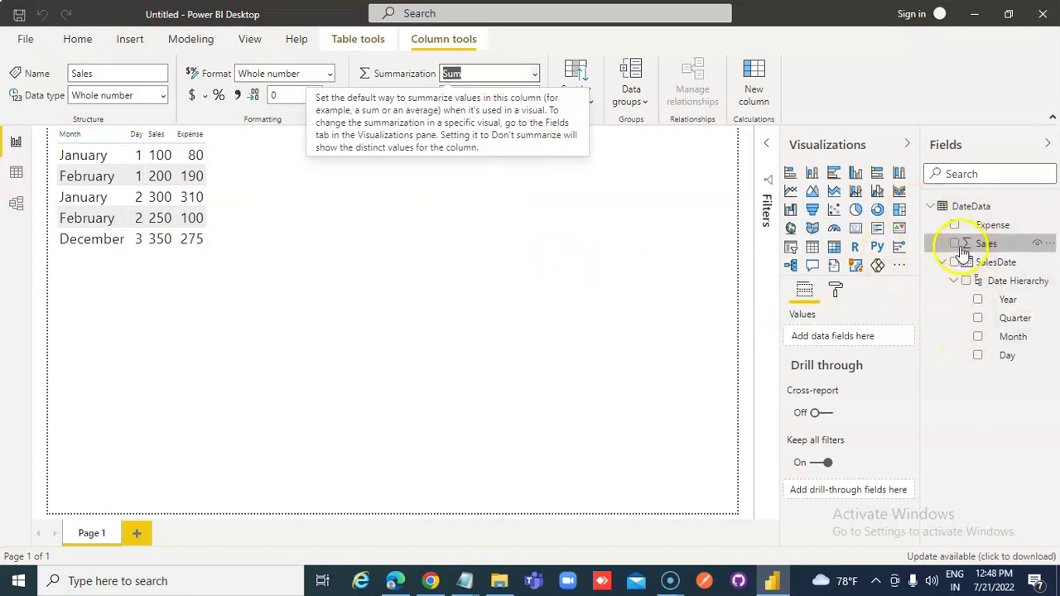
mouse_move(489, 72)
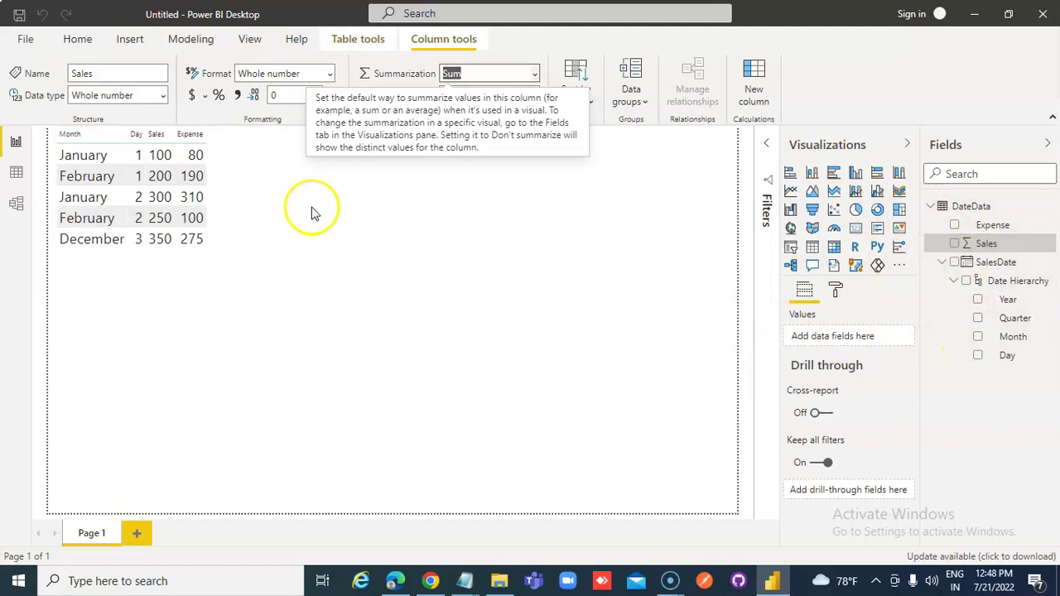
left_click(246, 193)
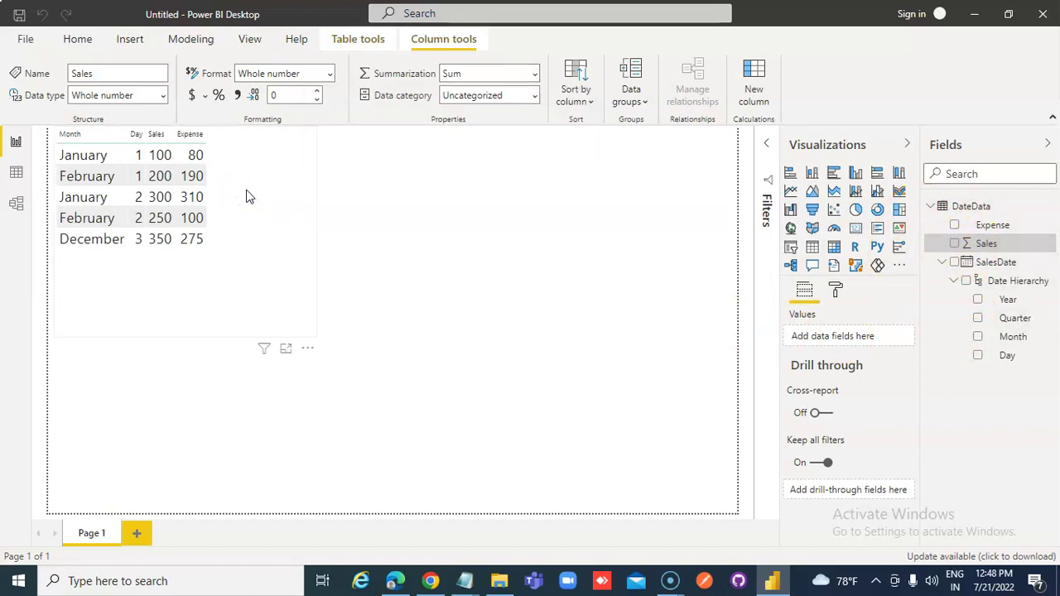
left_click(247, 195)
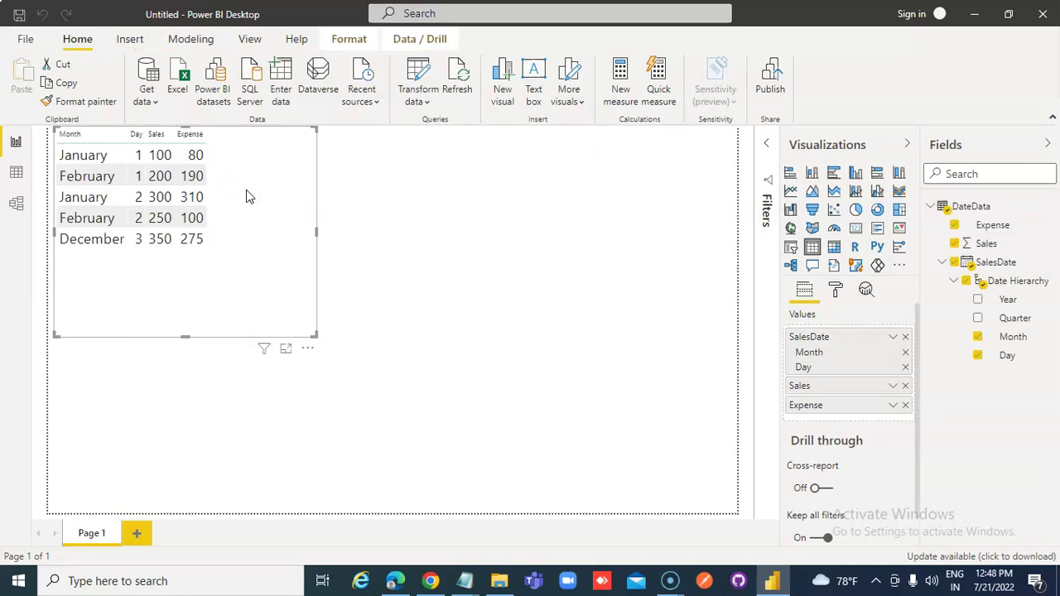
Delete the old table and insert a new Table visual with Day, Month and Sales
key("Delete")
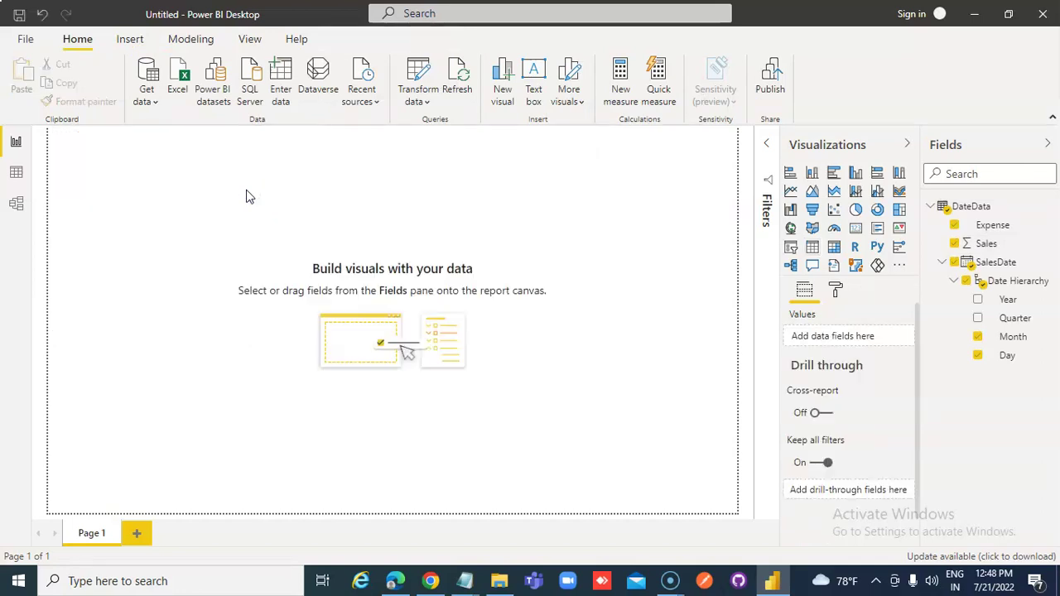
left_click(814, 249)
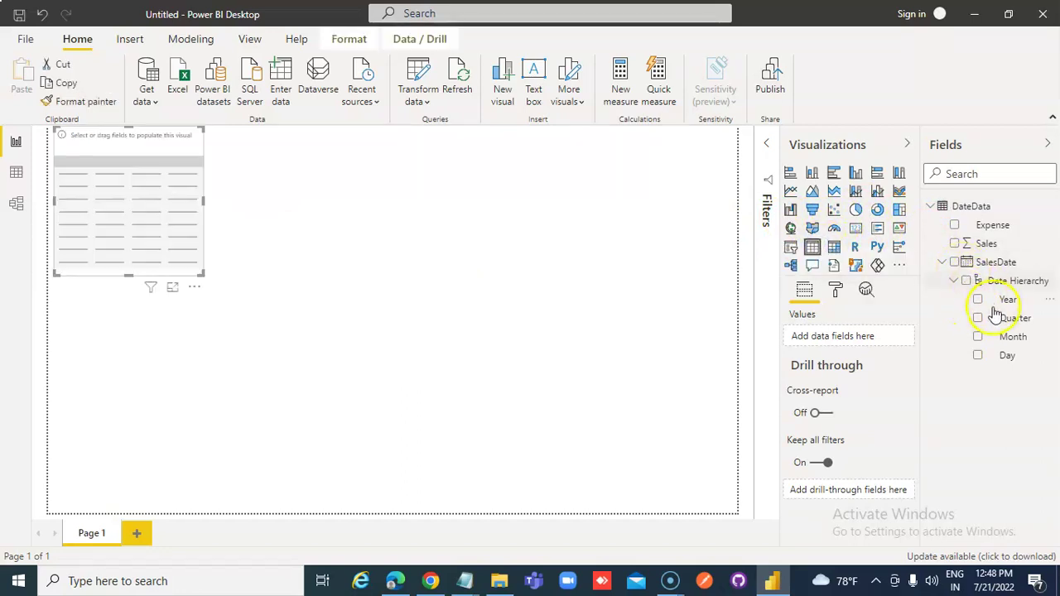
left_click(978, 356)
left_click(978, 338)
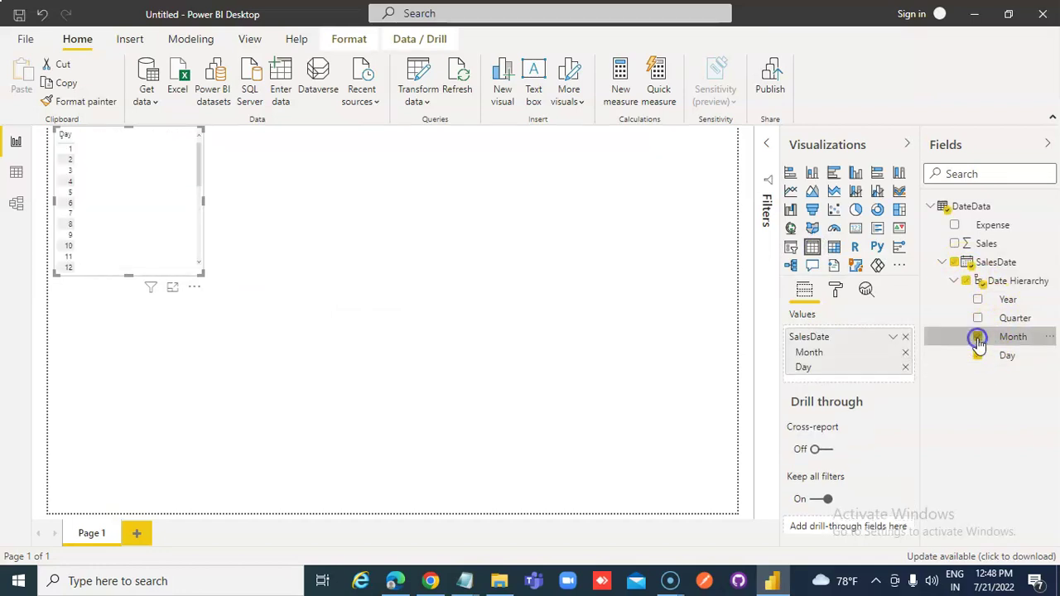
left_click(955, 244)
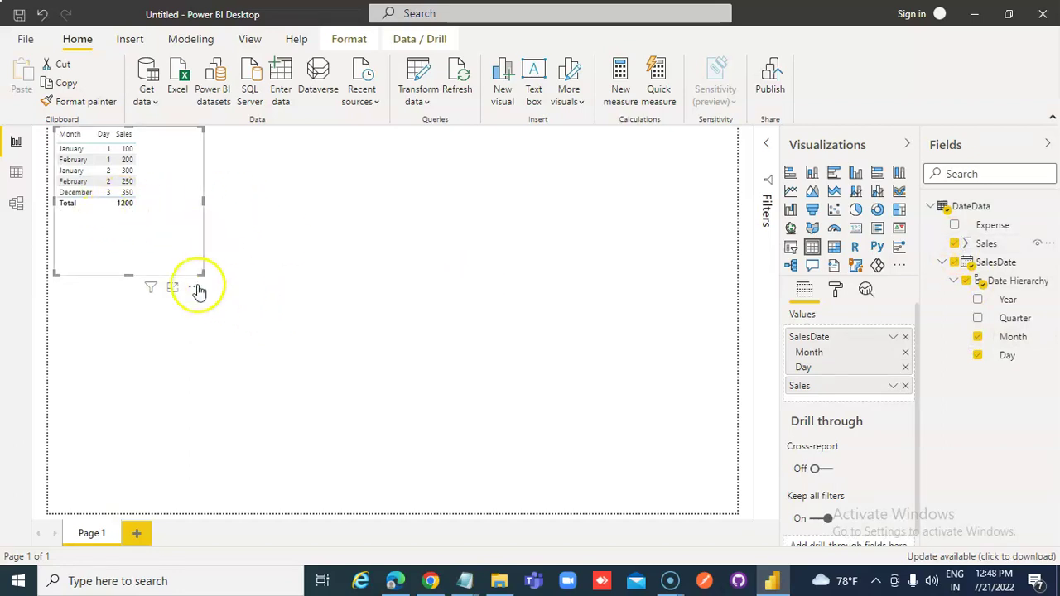
Set the new table's value text size to 20 pt
left_click(836, 292)
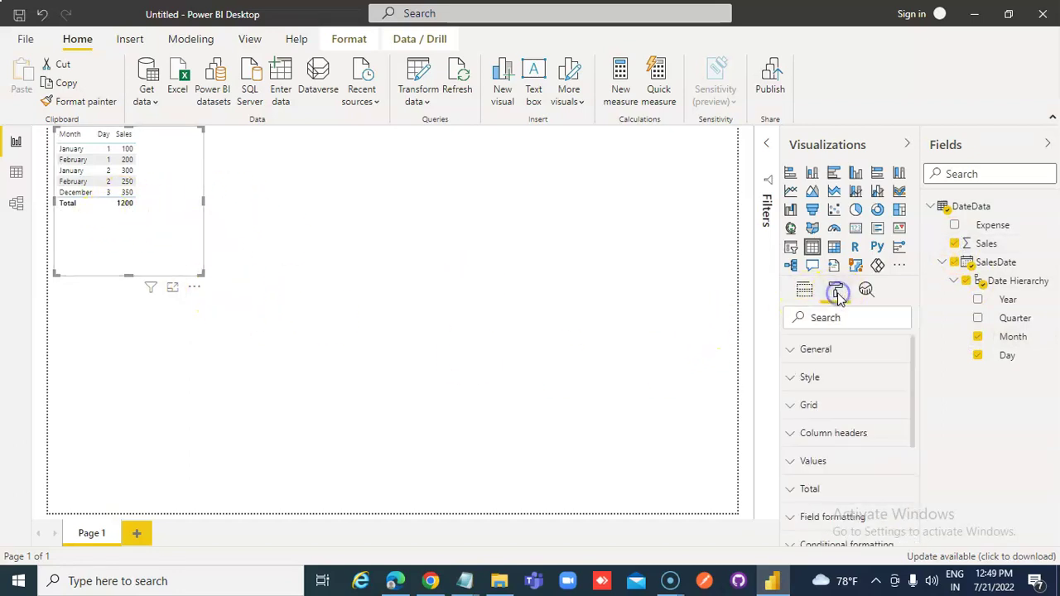
left_click(816, 461)
scroll(820, 467, "down", 1)
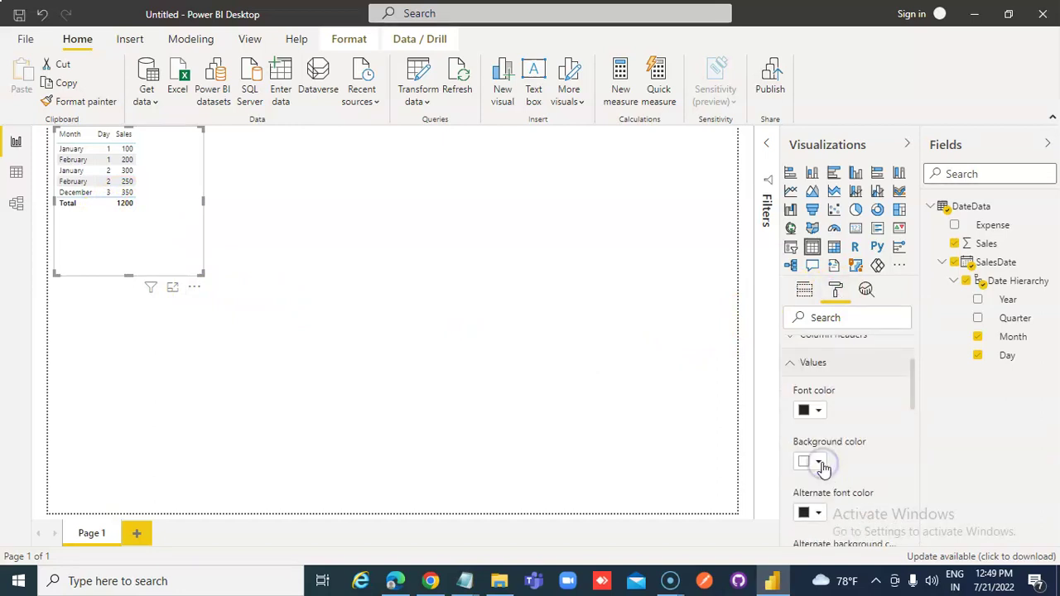
scroll(820, 468, "down", 3)
scroll(807, 462, "down", 3)
scroll(805, 467, "down", 4)
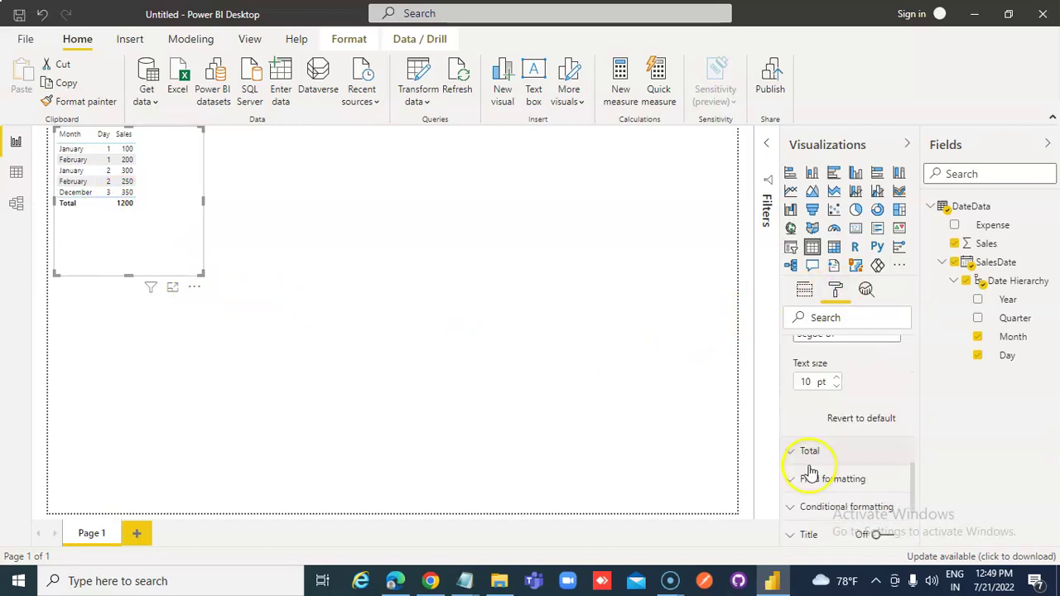
double_click(802, 378)
type("2")
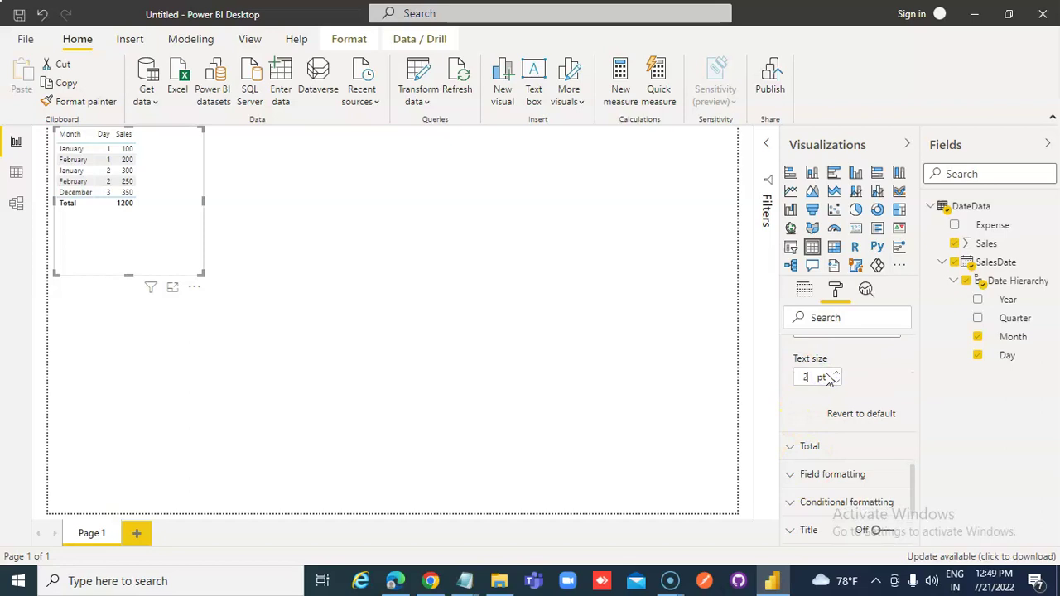
type("0")
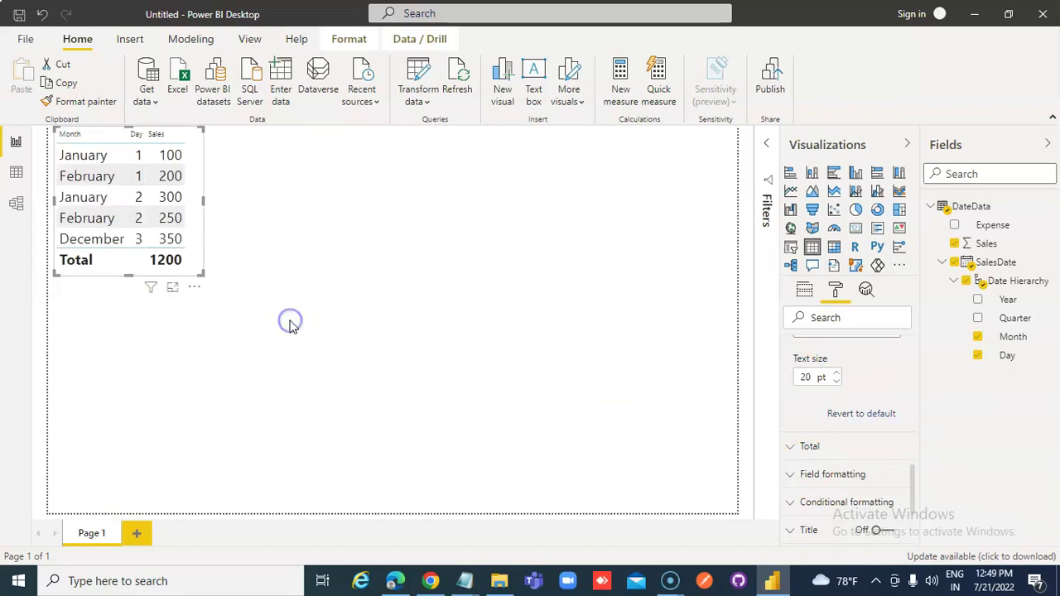
left_click(290, 323)
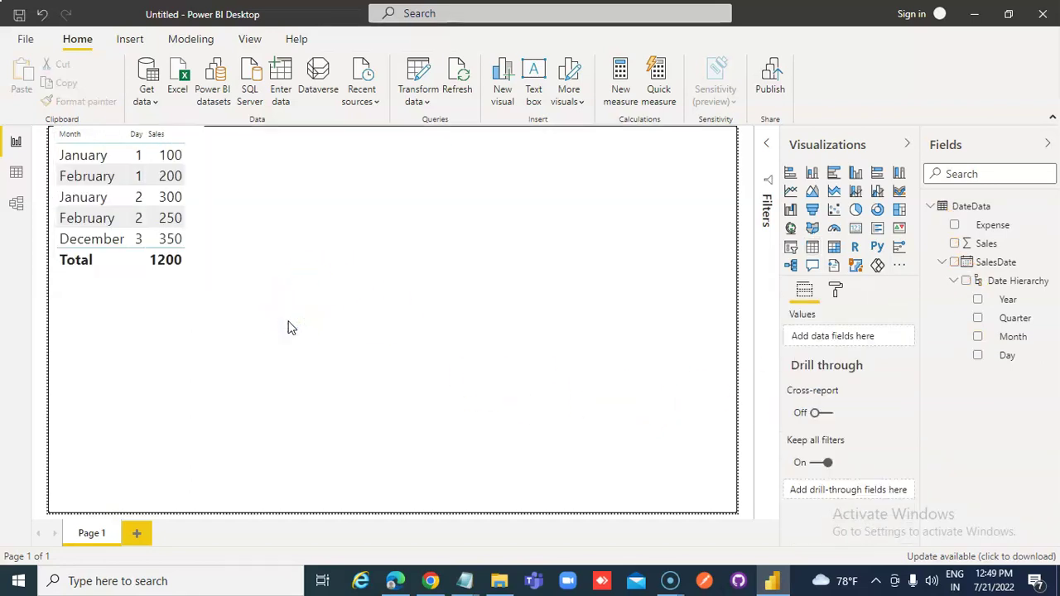